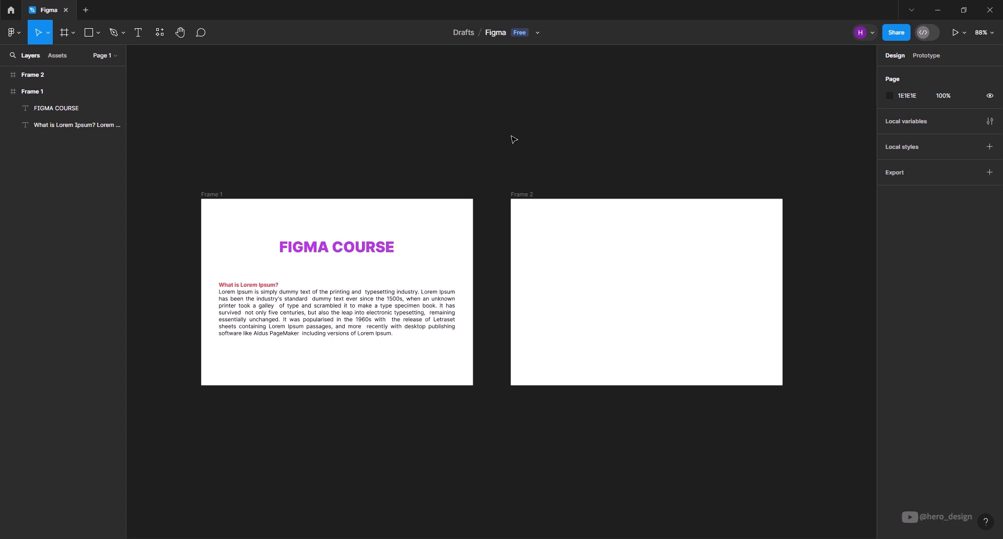
Step: Add a text layer reading "figma" in the blank Frame 2
key(t)
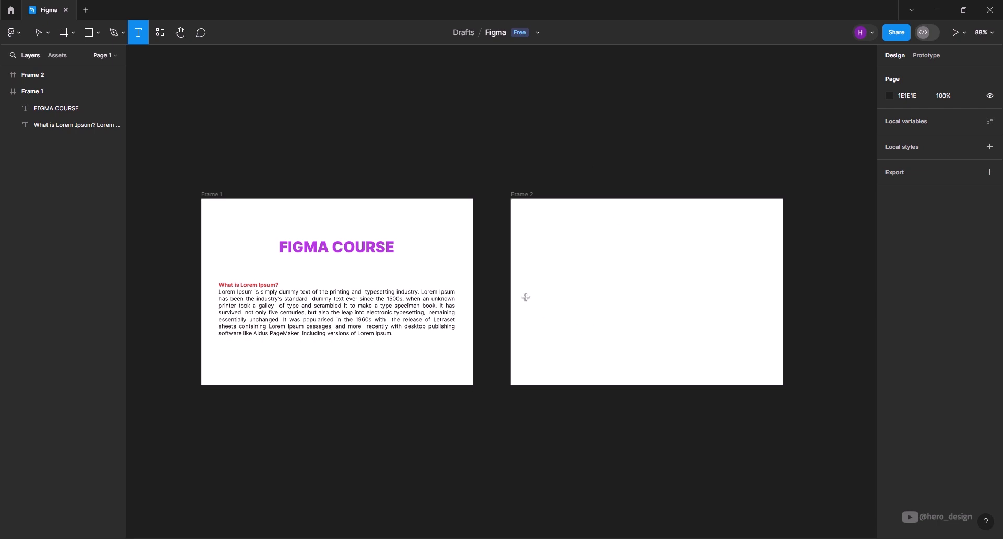
click(580, 277)
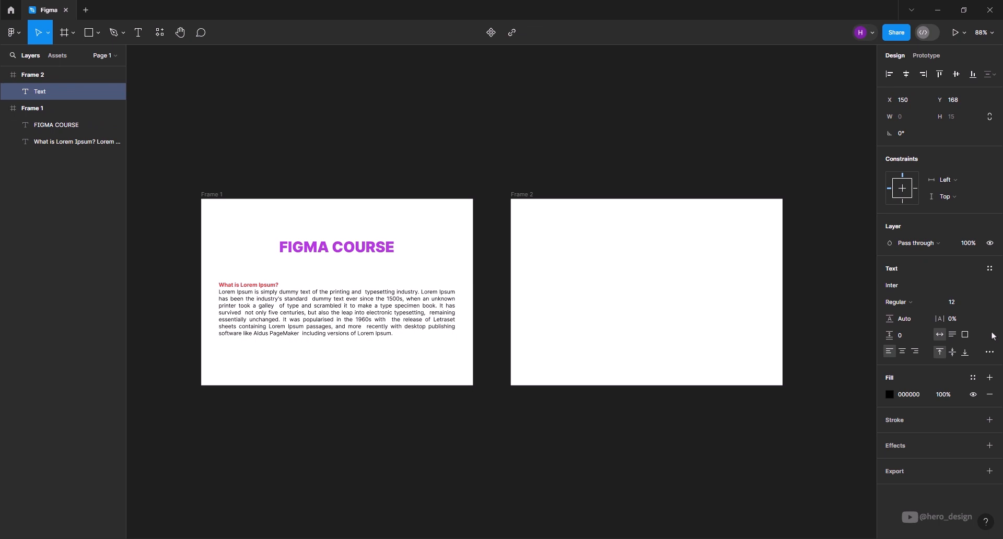
text(figma)
Step: Browse the available fonts for the whole "figma" text, keep Inter, and set its weight to Bold
key(ctrl+a)
click(899, 286)
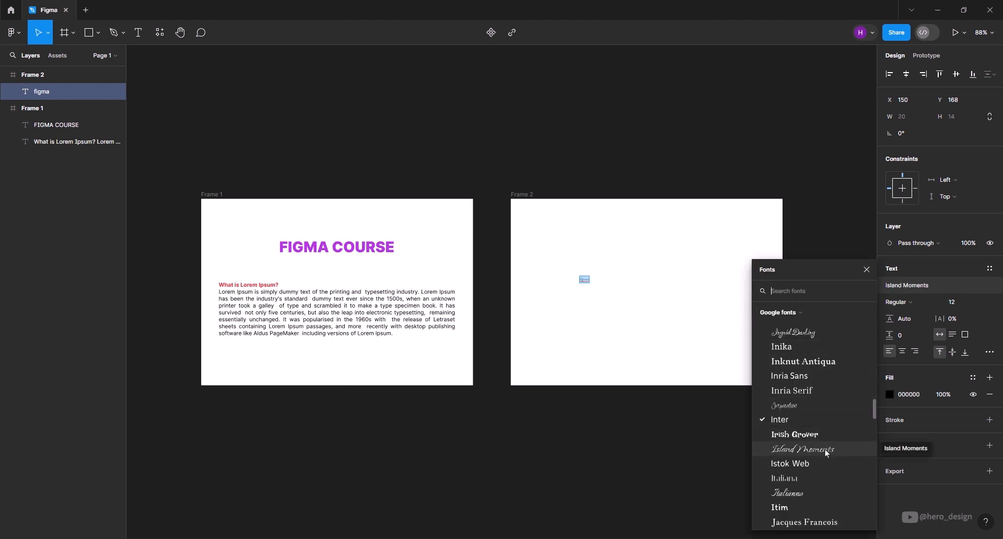
click(964, 285)
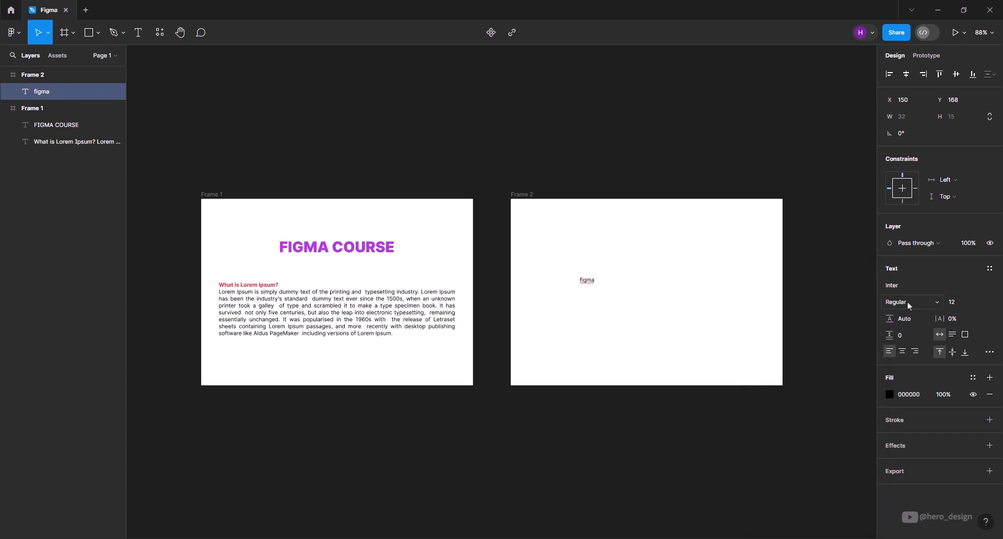
click(914, 303)
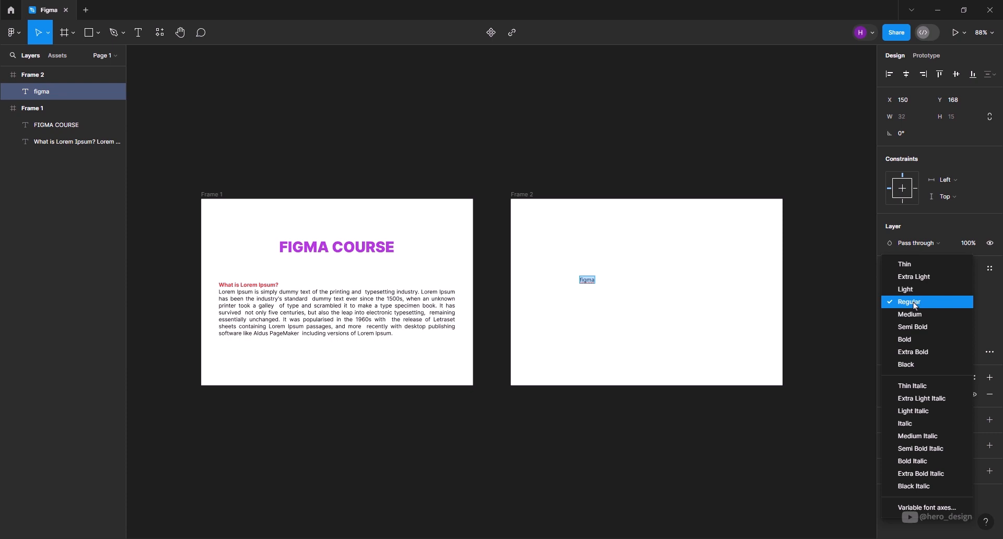
click(910, 341)
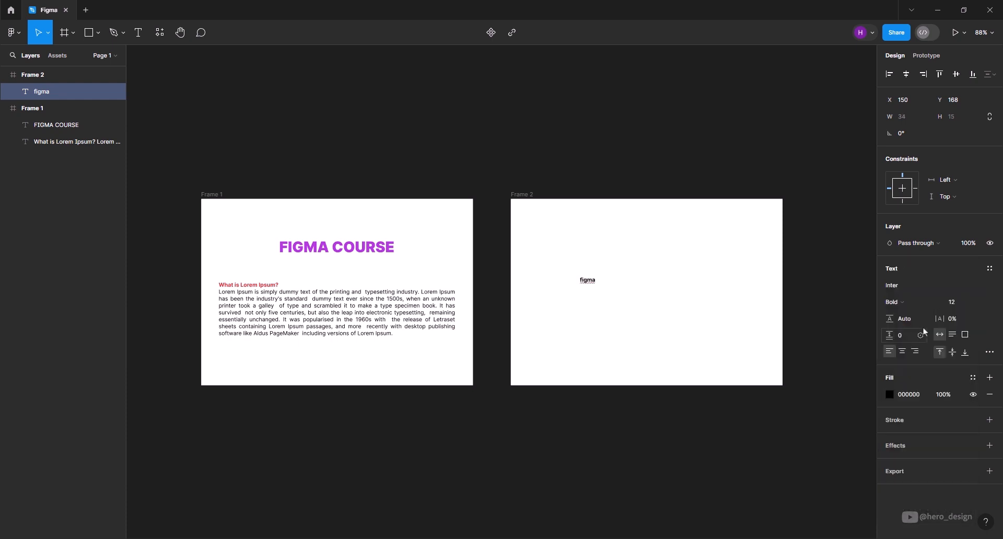
Step: Set the "figma" text to the preset size 24, and replace that with a custom font size of 30
click(978, 305)
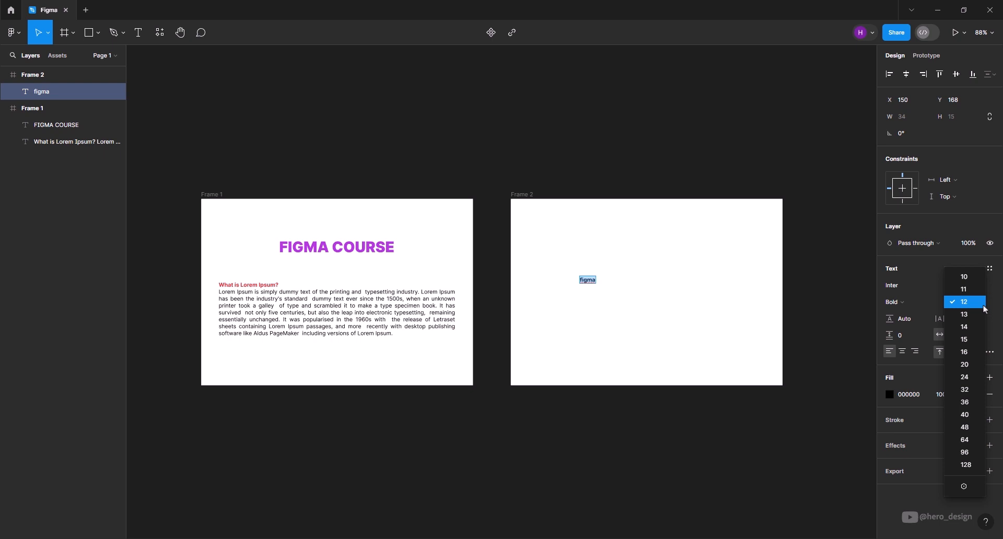
click(973, 377)
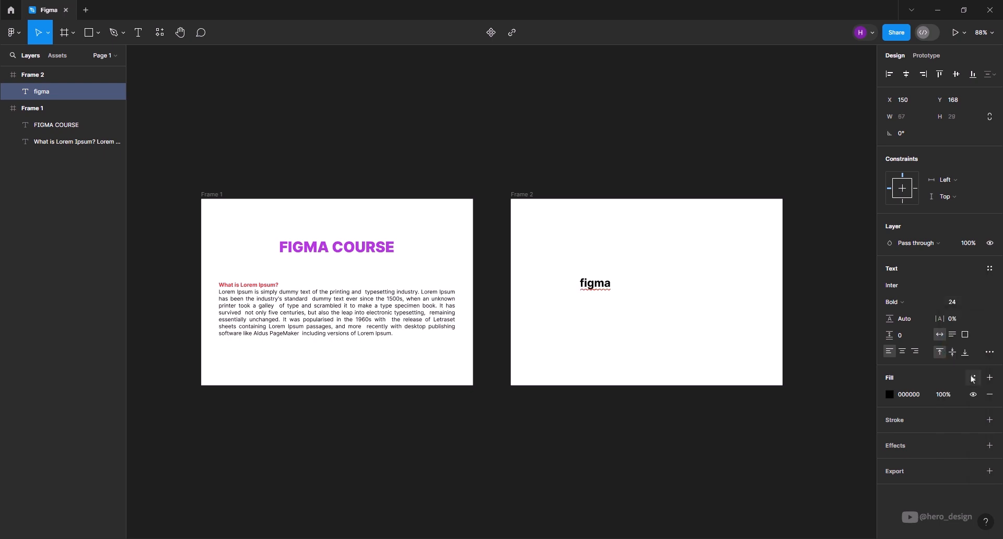
click(963, 304)
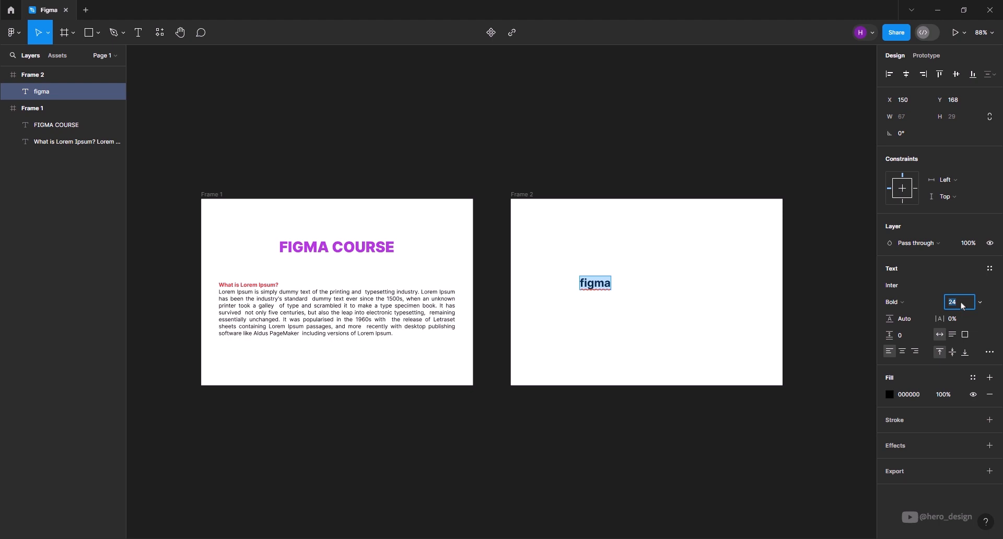
text(30)
key(Return)
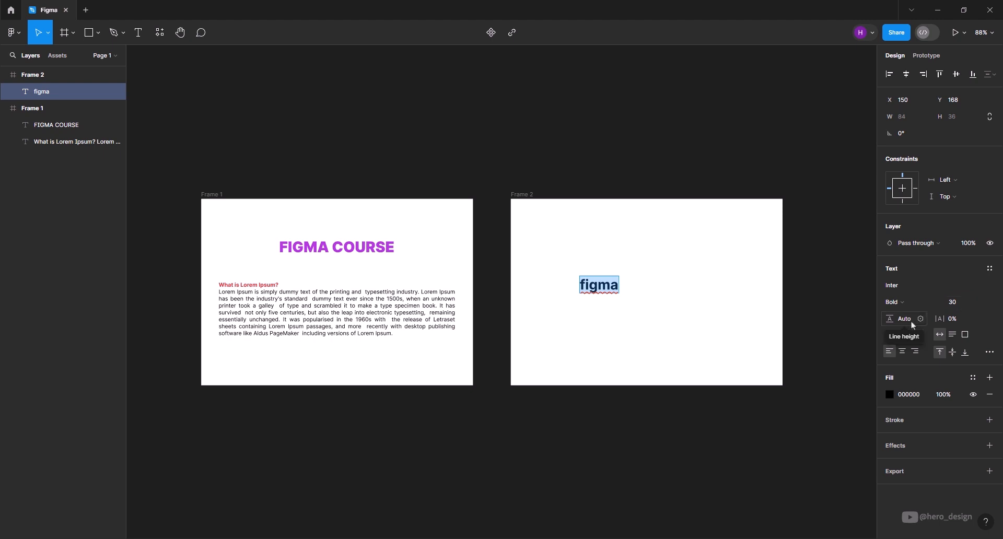
Step: Try a line height of 30 on the entire Lorem Ipsum text block in Frame 1, and undo it
click(334, 313)
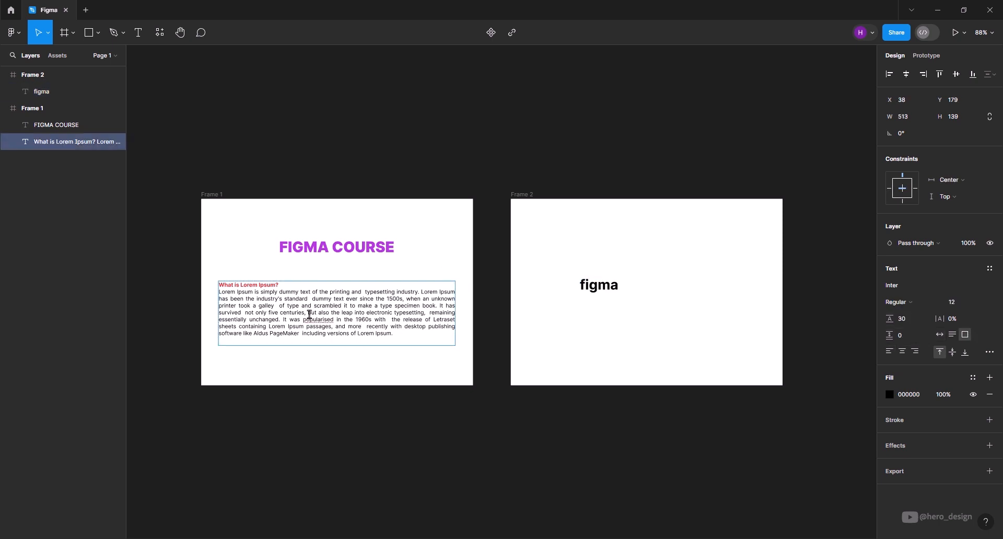
key(ctrl+a)
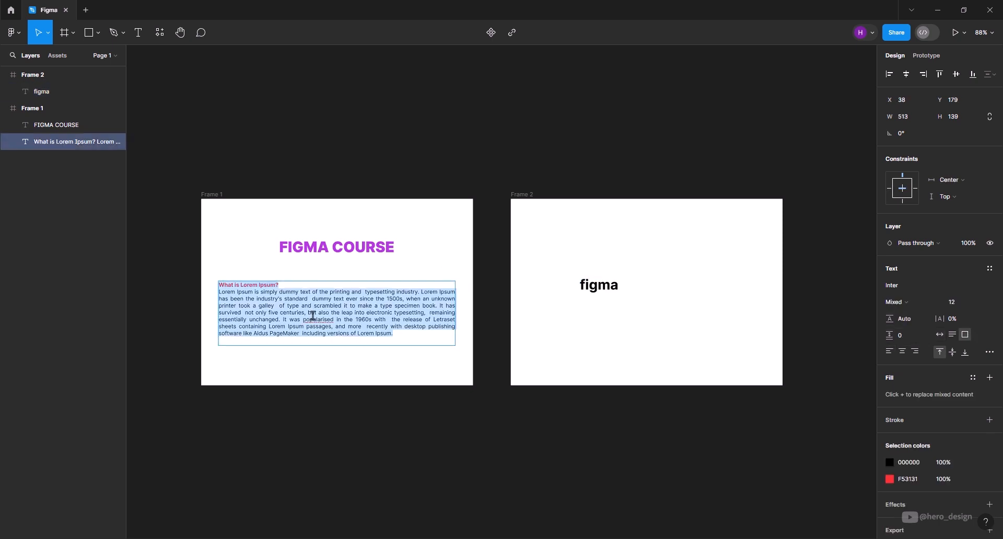
click(905, 321)
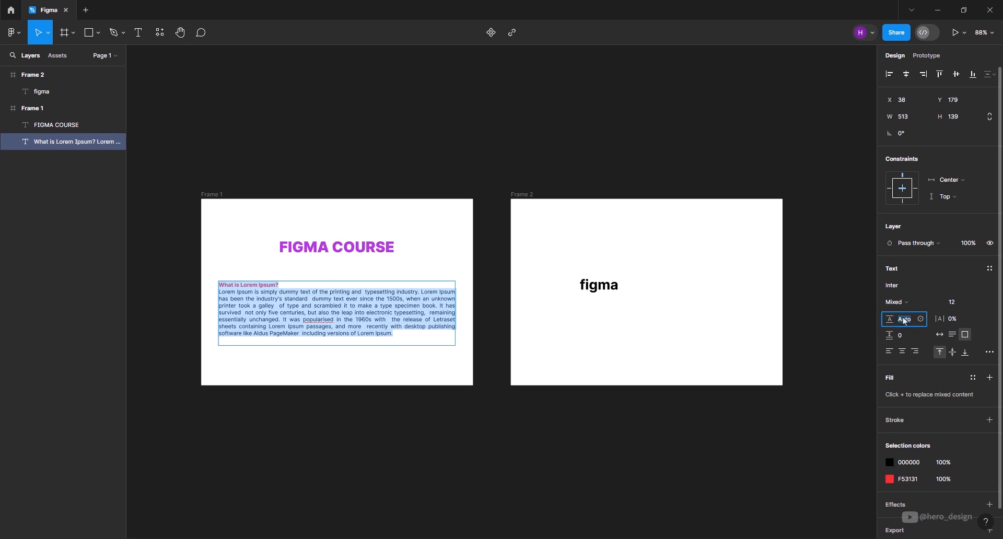
text(30)
key(Return)
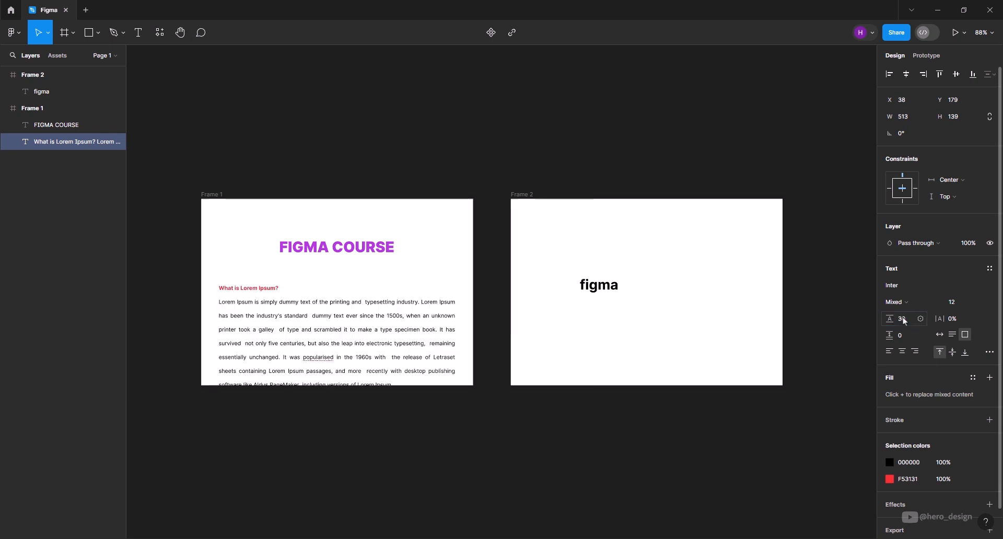
key(Return)
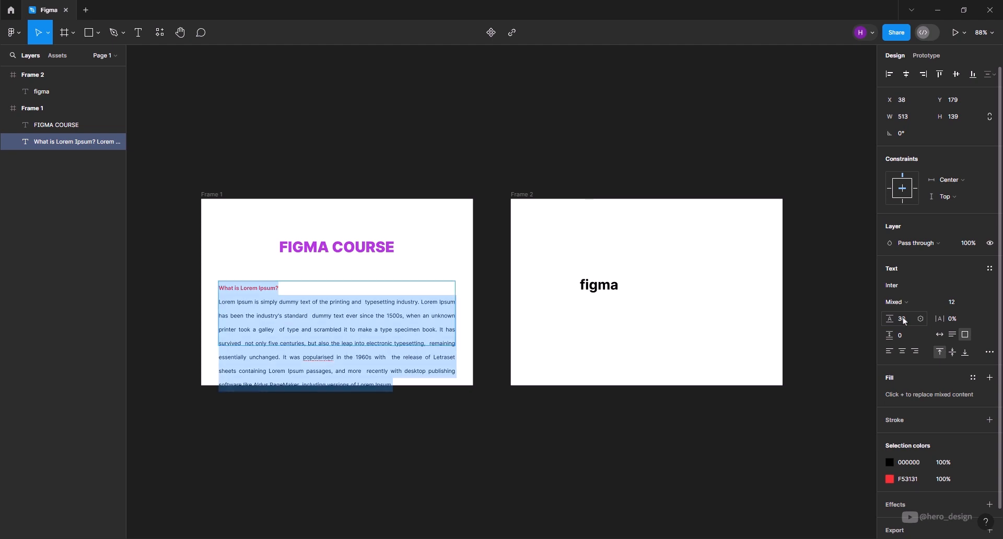
key(ctrl+z)
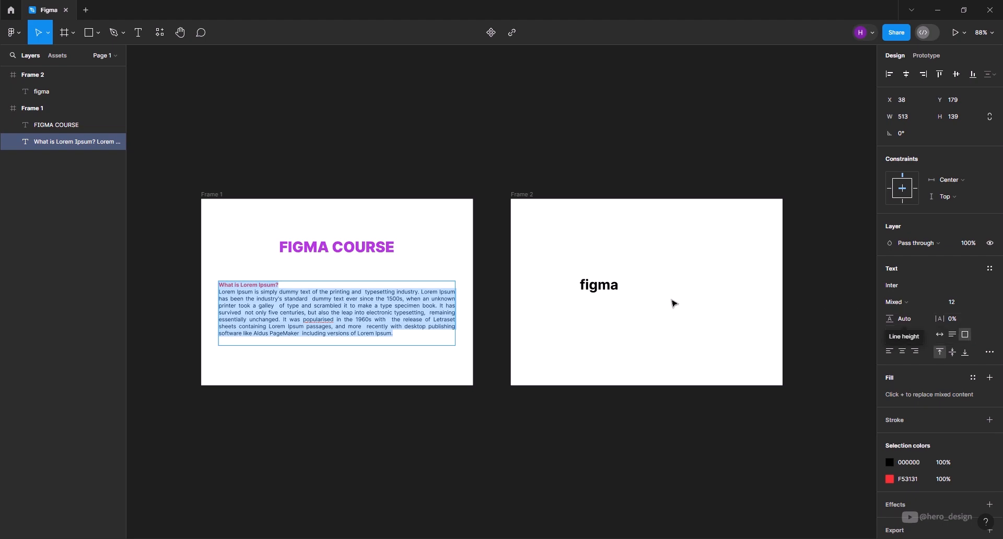
Step: Try widening the letter spacing of the whole "figma" text in Frame 2 to about 28%, and undo it
double_click(610, 285)
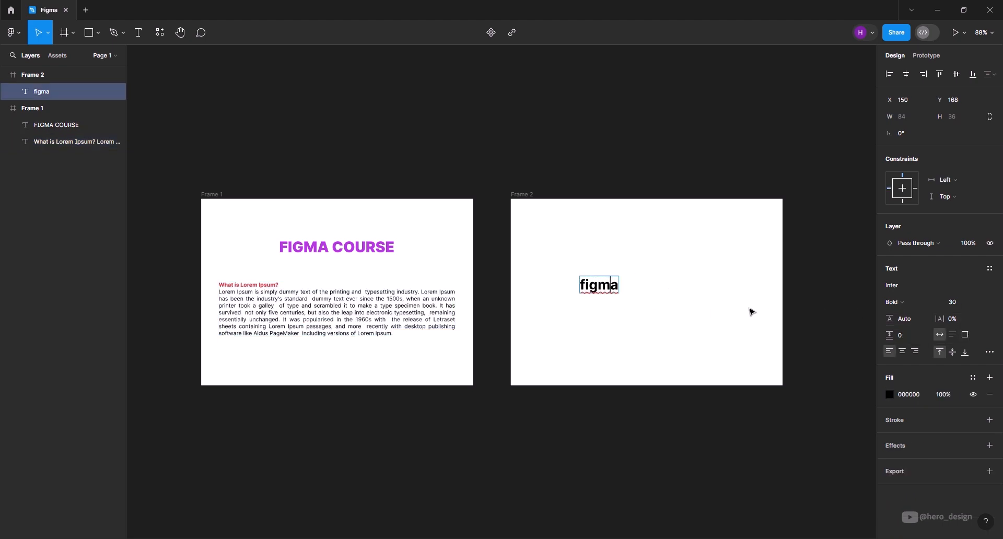
scroll(634, 293, up, 3)
key(ctrl+a)
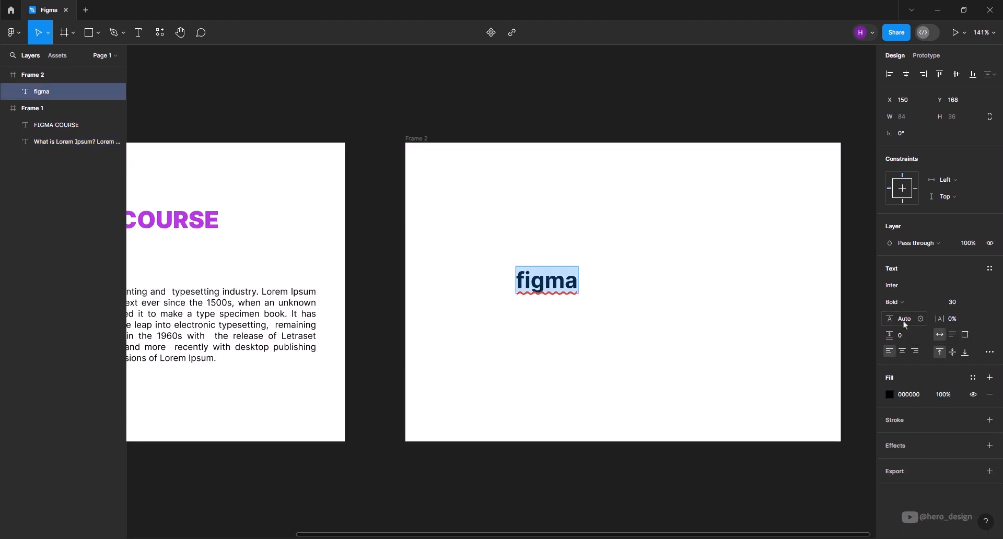
mouse_move(939, 318)
mouse_down()
mouse_move(2, 318)
mouse_move(982, 319)
mouse_move(908, 330)
mouse_move(930, 317)
mouse_up()
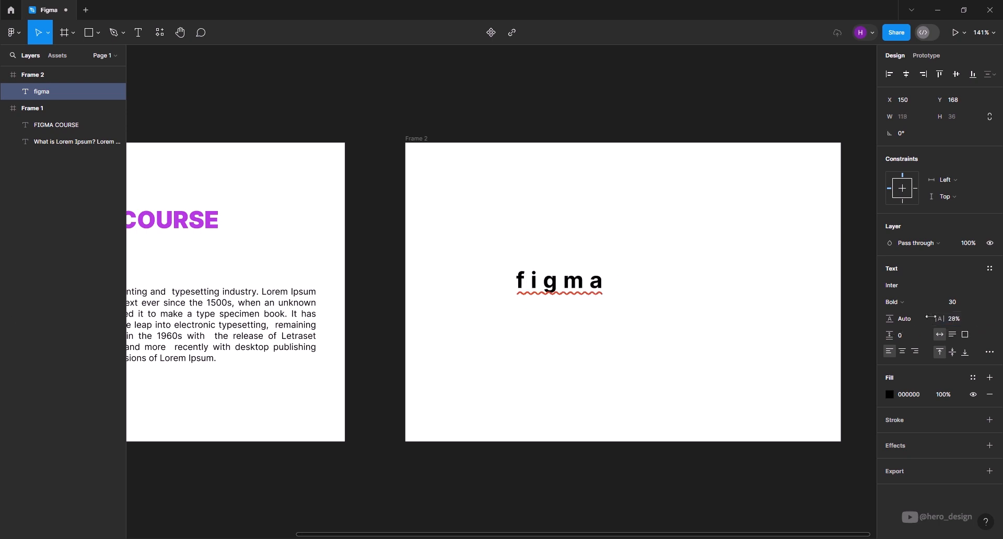
key(ctrl+z)
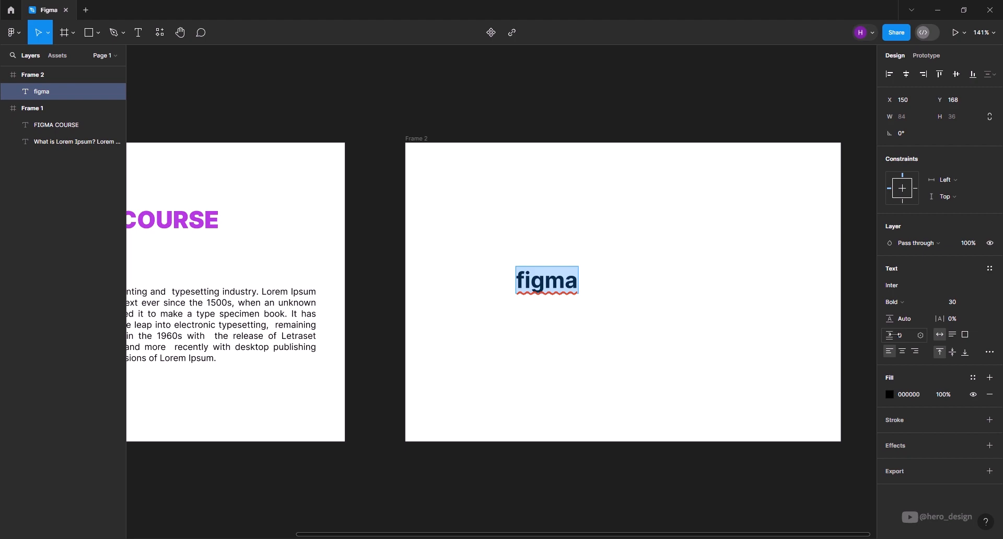
Step: Try a paragraph spacing of 36 on the entire Lorem Ipsum text block in Frame 1, and undo it
scroll(782, 239, down, 5)
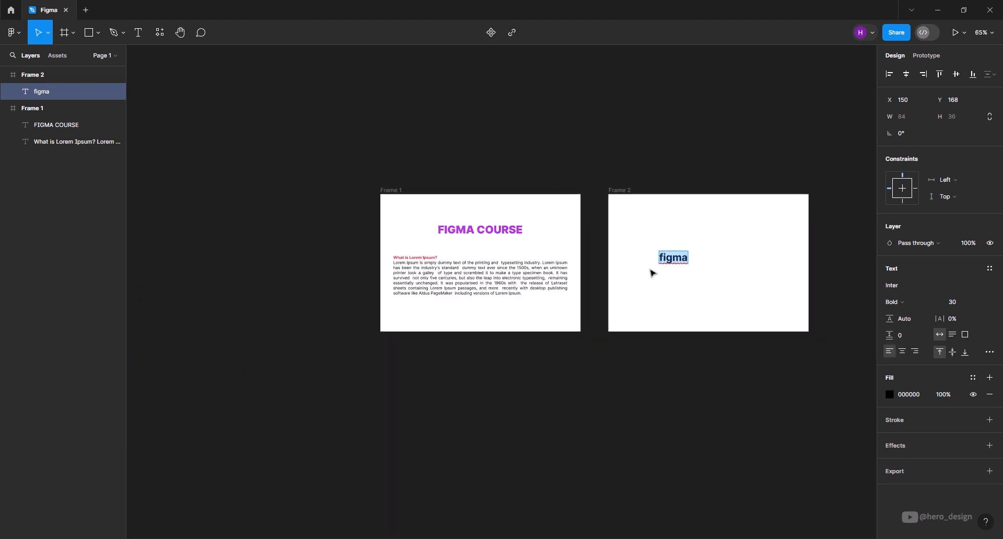
scroll(498, 232, up, 3)
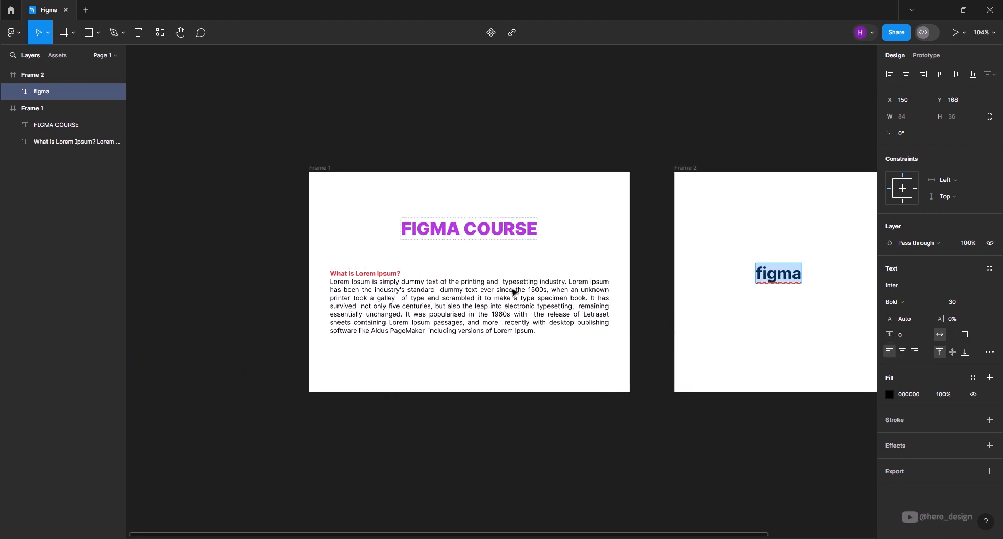
double_click(414, 310)
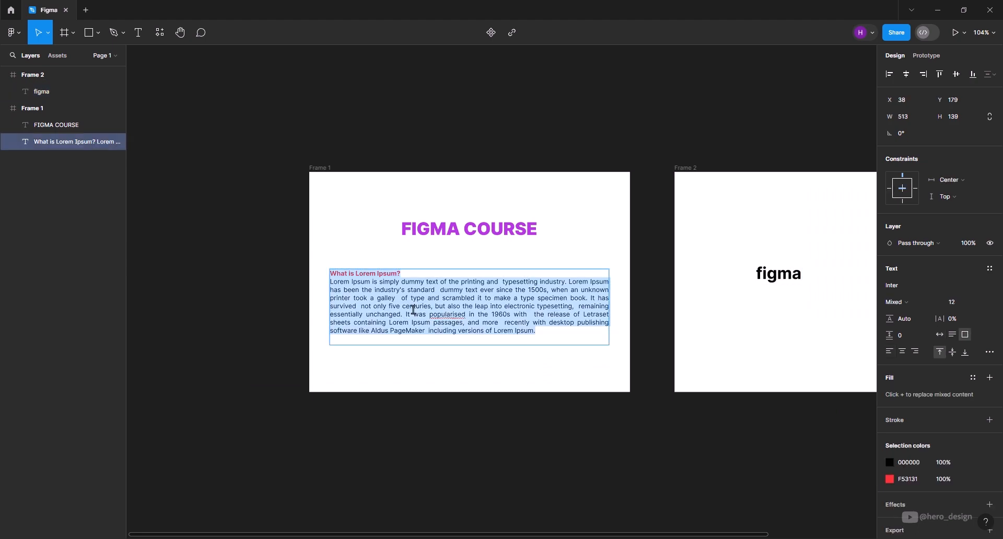
drag(890, 335, 926, 340)
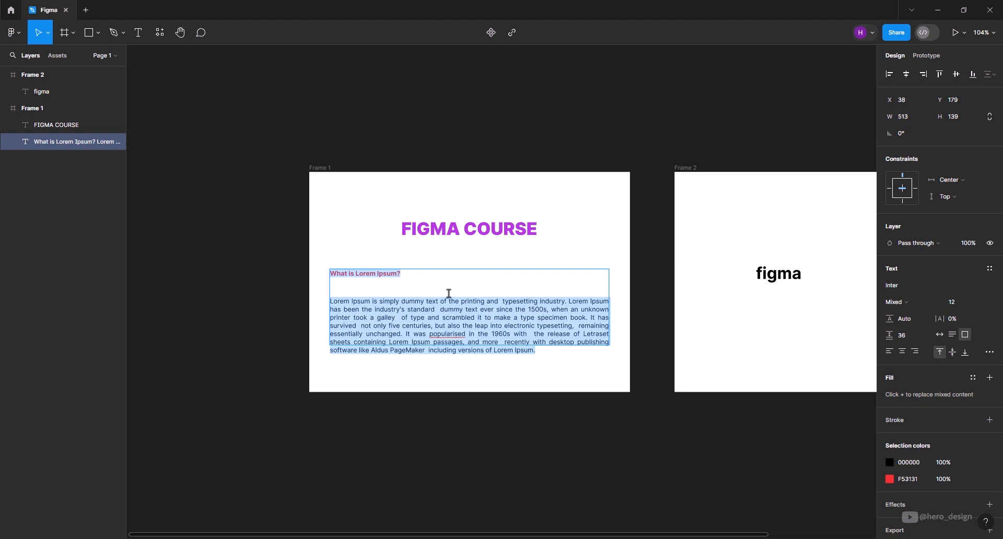
key(ctrl+z)
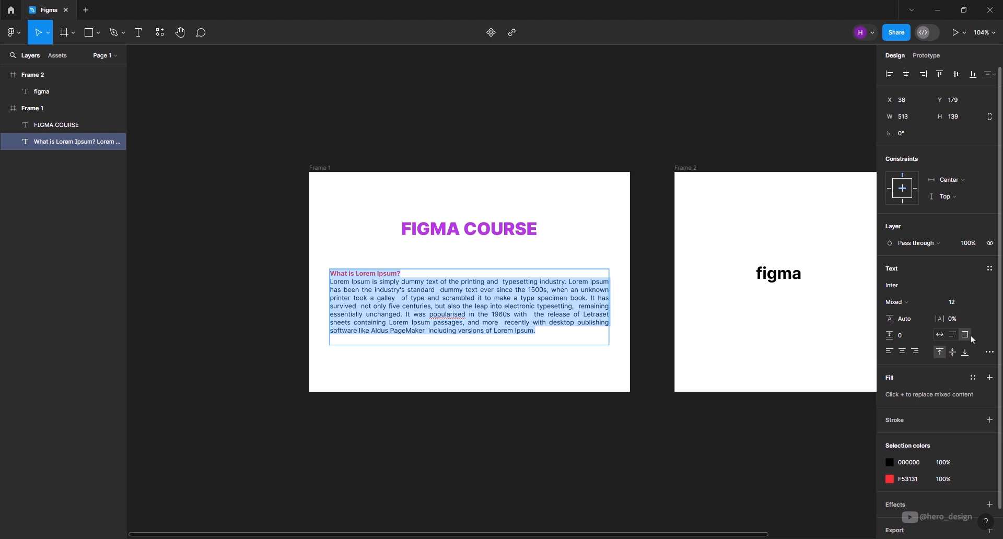
Step: Try auto width resizing on the Lorem Ipsum text block, undo it, and apply auto height instead
click(940, 334)
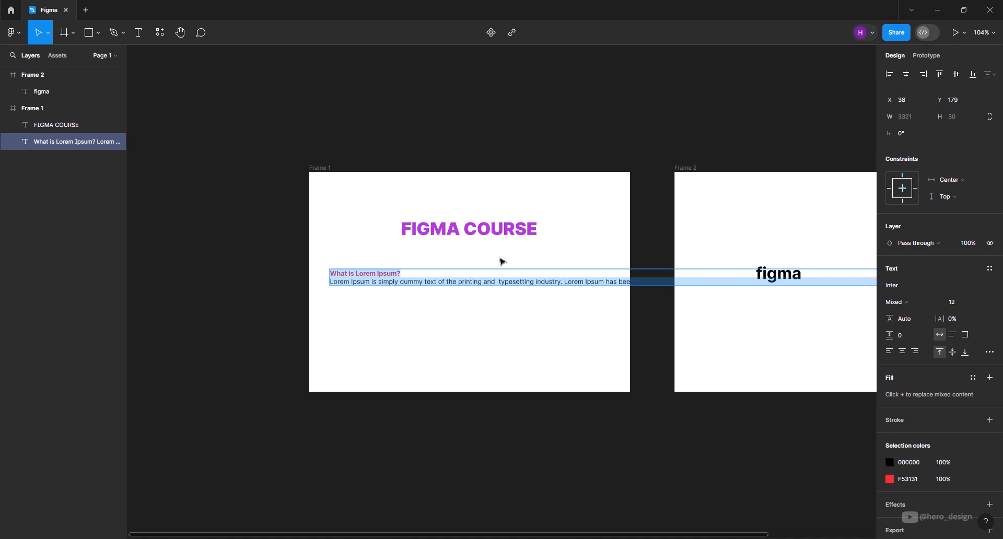
key(ctrl+z)
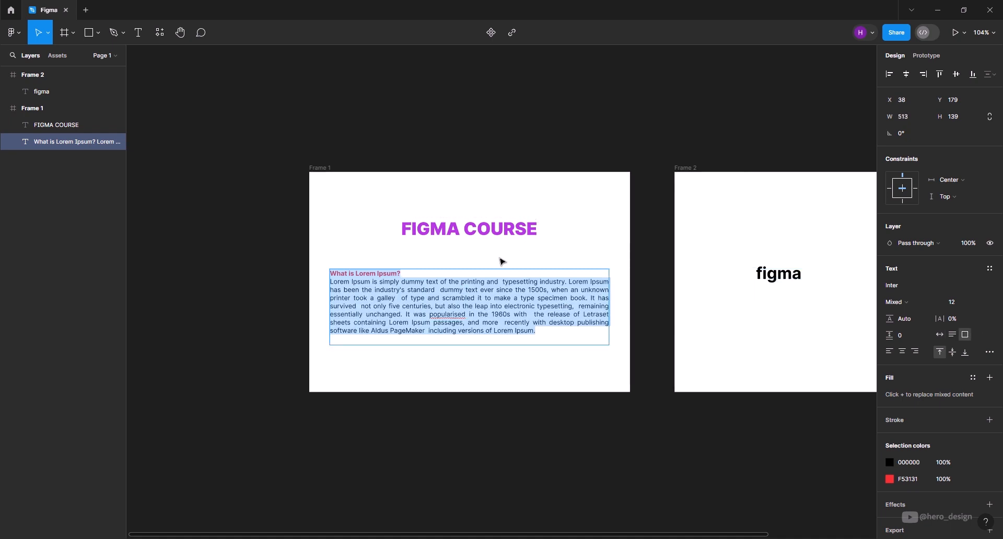
click(953, 338)
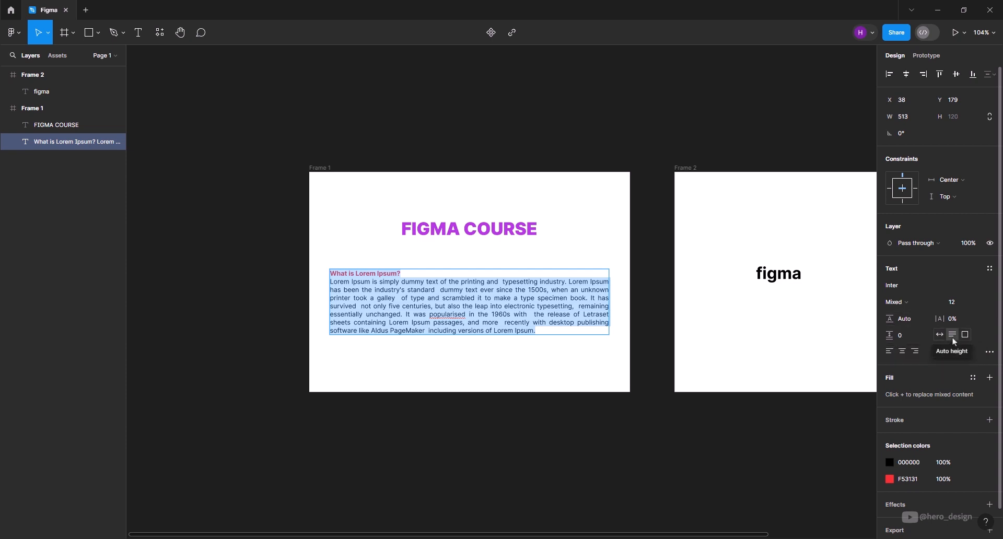
Step: Test auto height by pasting a copy of the Lorem Ipsum paragraph at the end of its text block, and undo the paste
drag(536, 330, 318, 285)
key(ctrl+c)
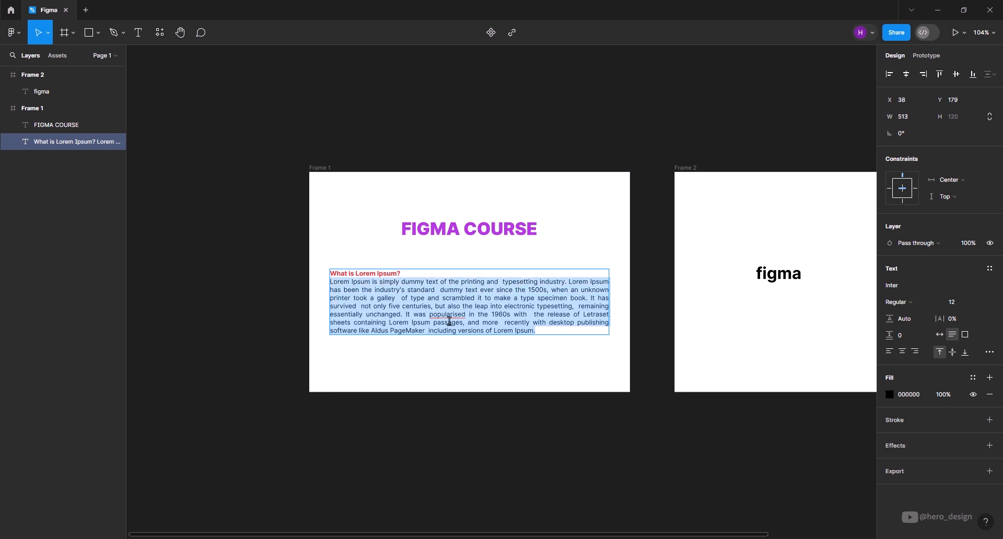
click(548, 334)
key(ctrl+v)
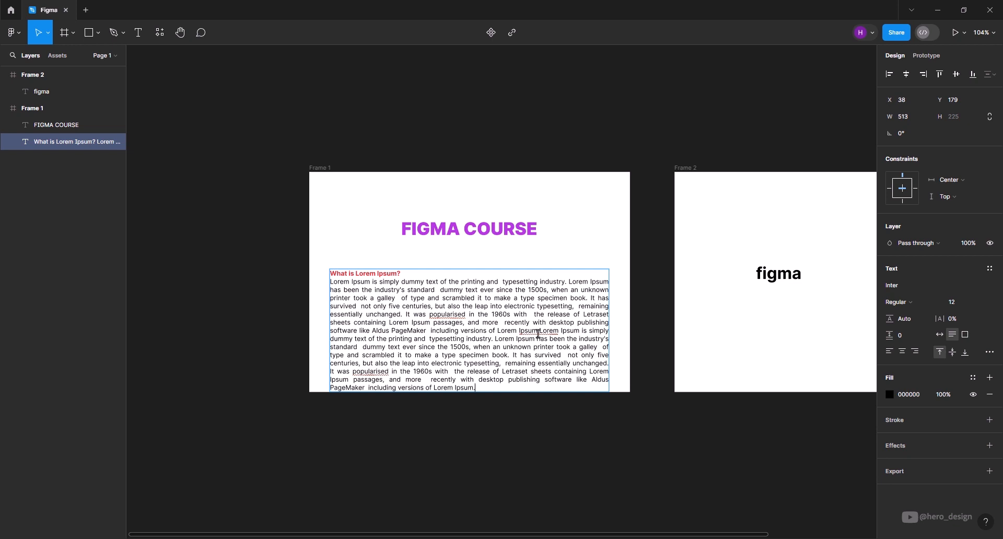
key(ctrl+z)
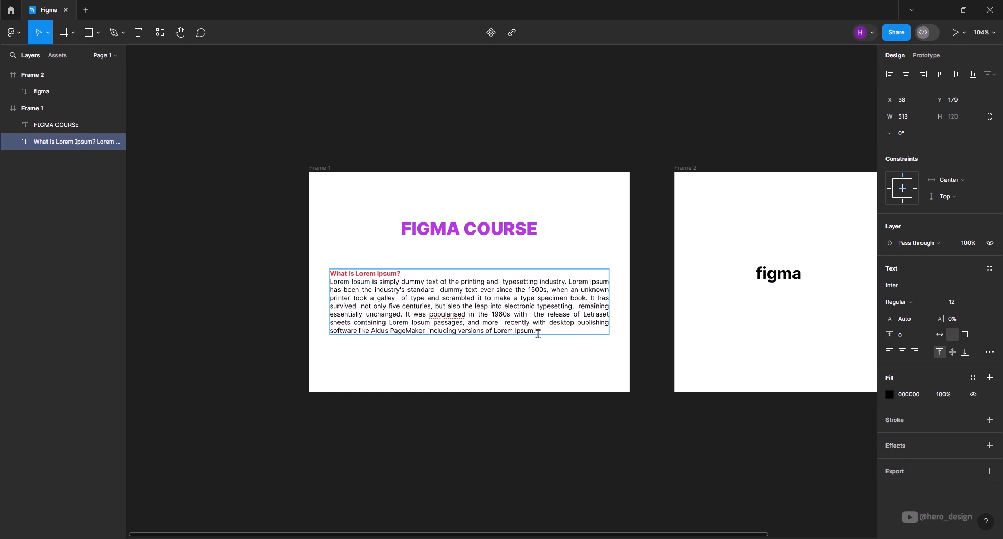
Step: Switch the Lorem Ipsum text block to fixed size, test it by pasting the paragraph again at its end, and undo the paste
key(ctrl+a)
key(ctrl+c)
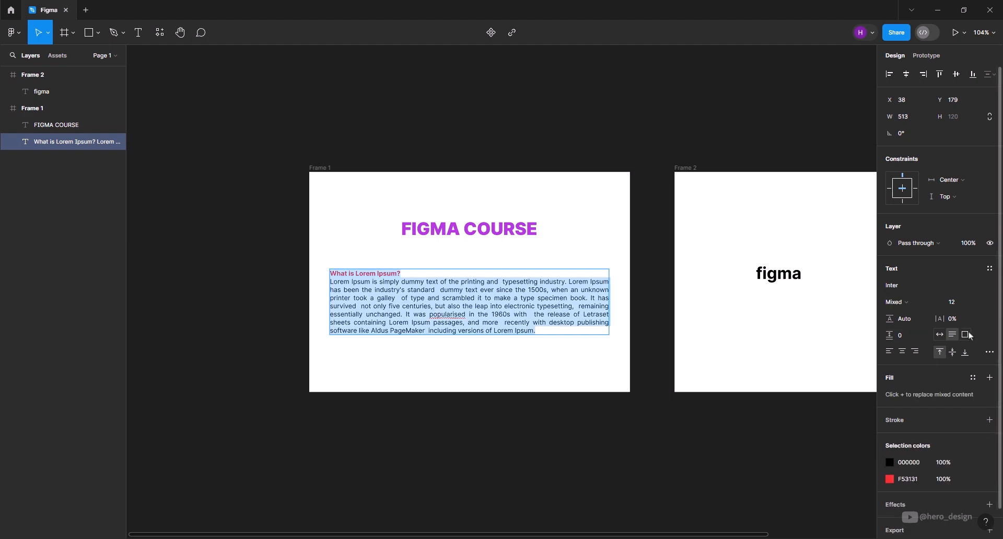
click(538, 329)
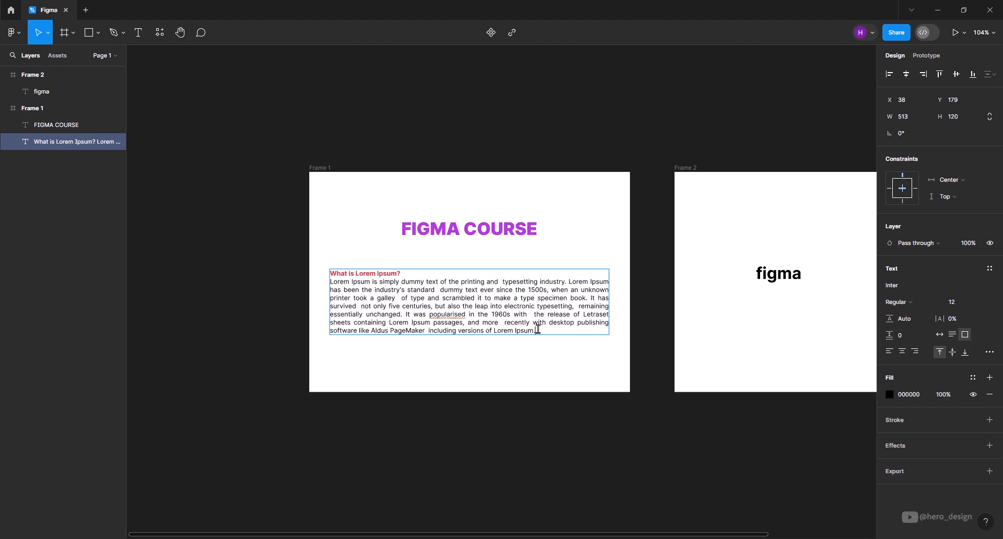
key(ctrl+v)
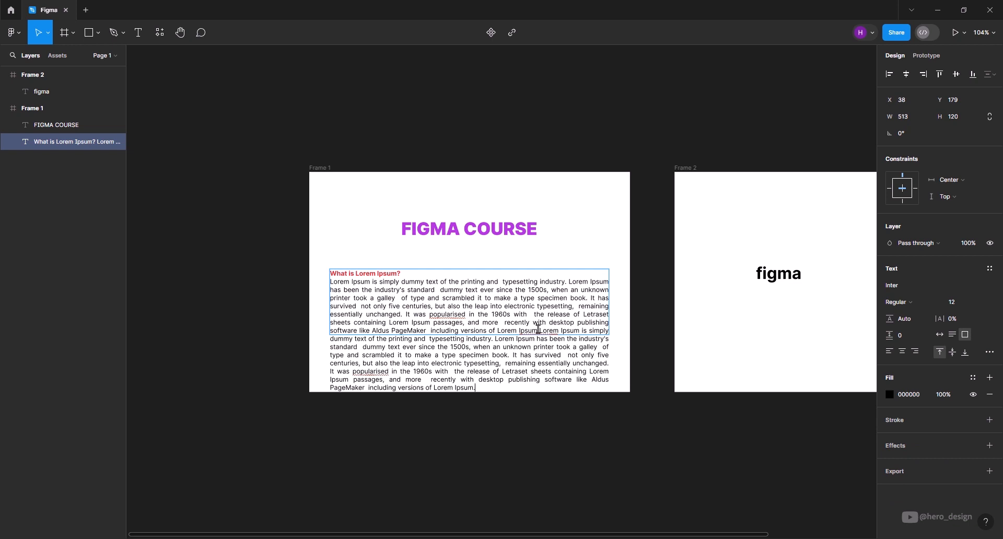
key(ctrl+z)
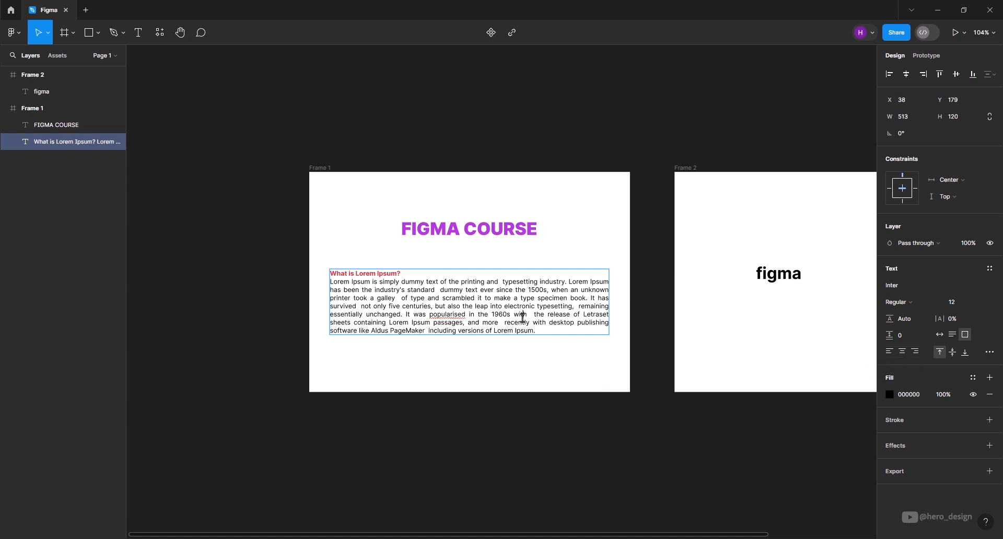
Step: Try center and right alignment on all the Lorem Ipsum text in Frame 1, and left-align it instead
key(ctrl+a)
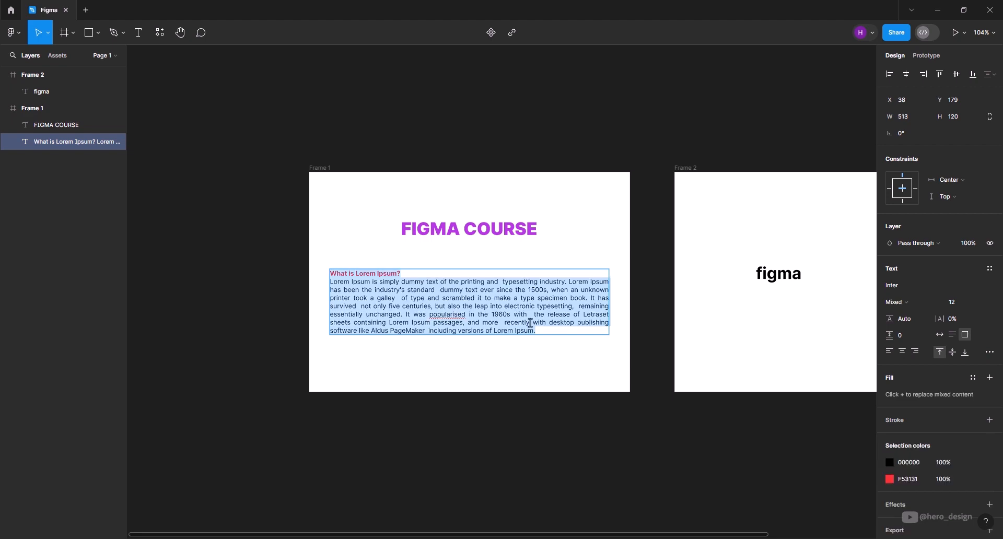
click(888, 355)
click(903, 351)
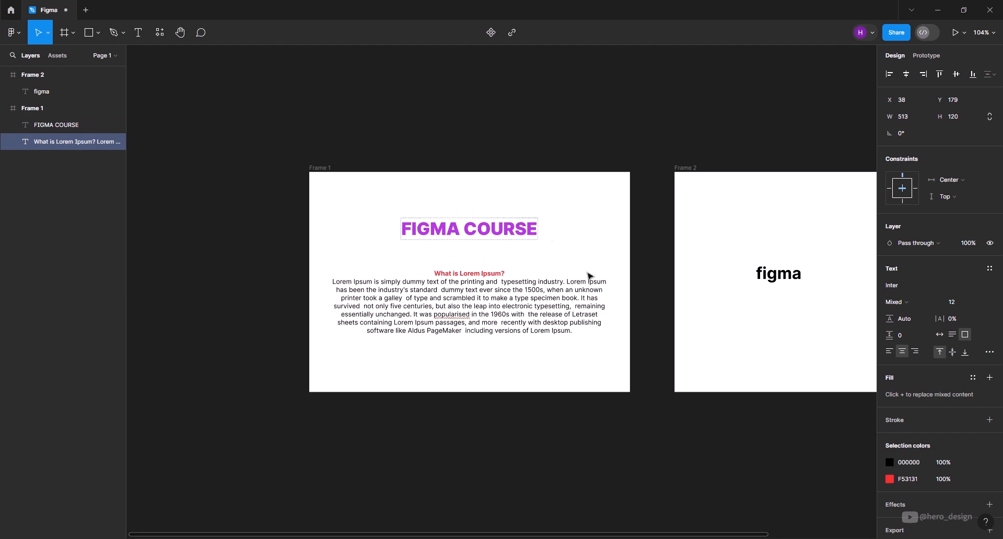
double_click(559, 275)
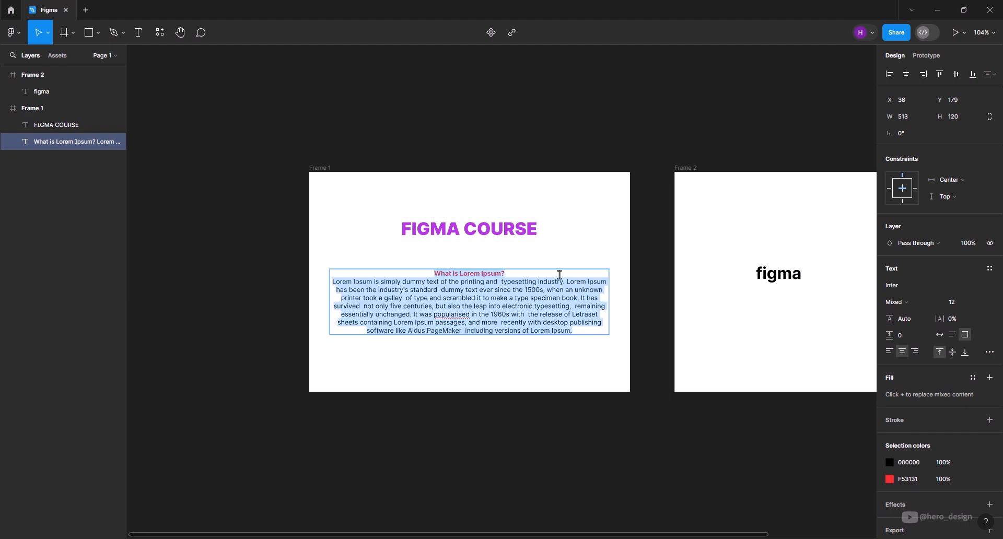
click(913, 352)
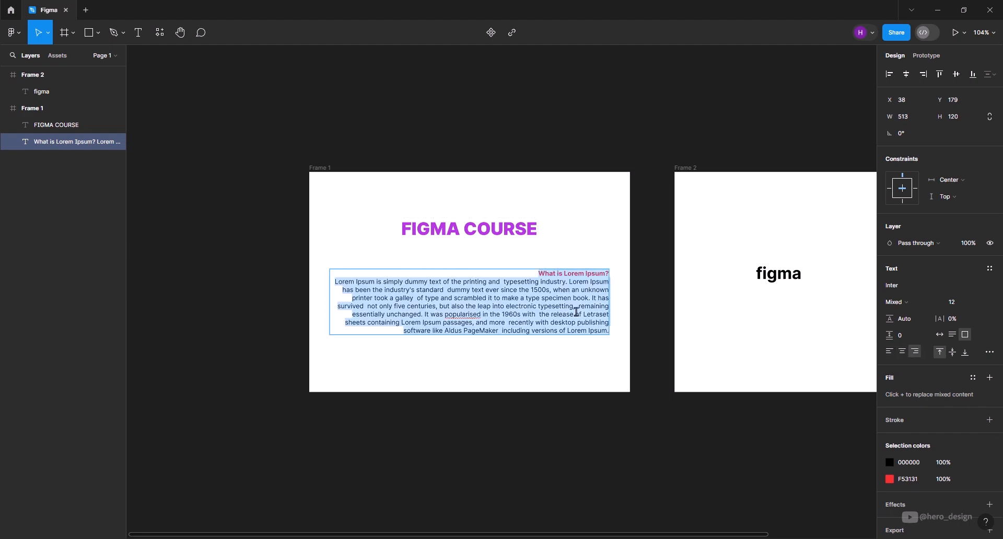
key(ctrl+alt+t)
key(ctrl+alt+l)
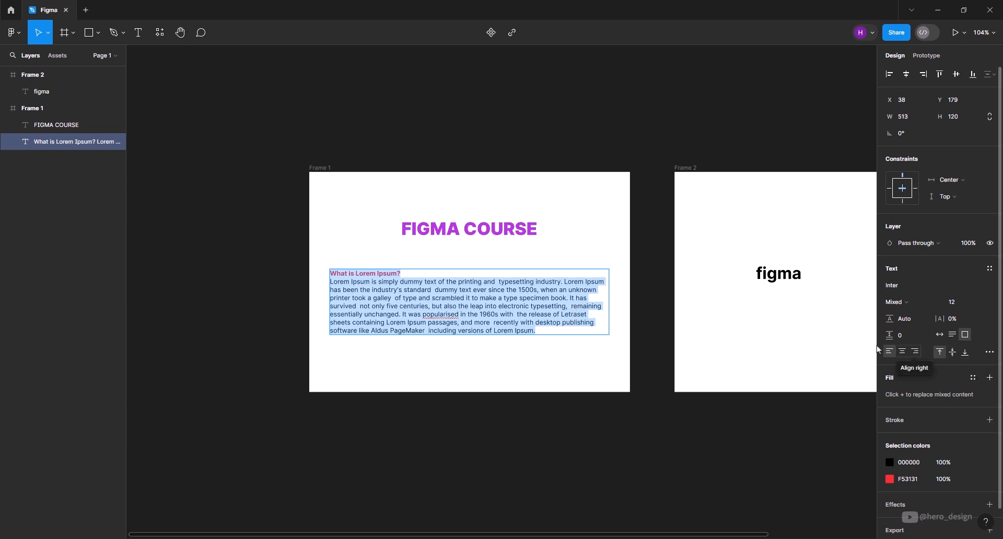
key(Escape)
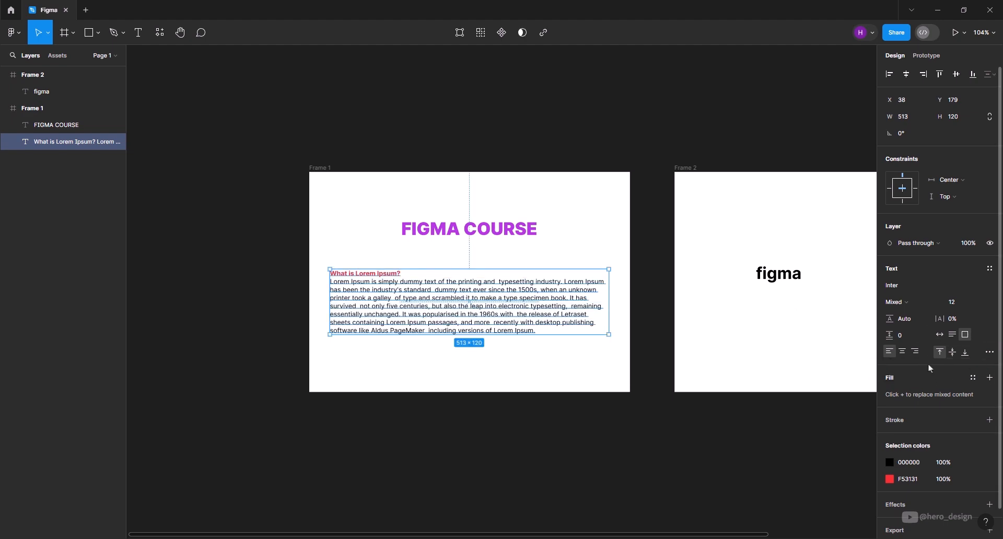
Step: Add the second line "course" to the figma text in Frame 2 and duplicate it twice into an evenly spaced row
scroll(575, 282, down, 2)
scroll(746, 283, up, 6)
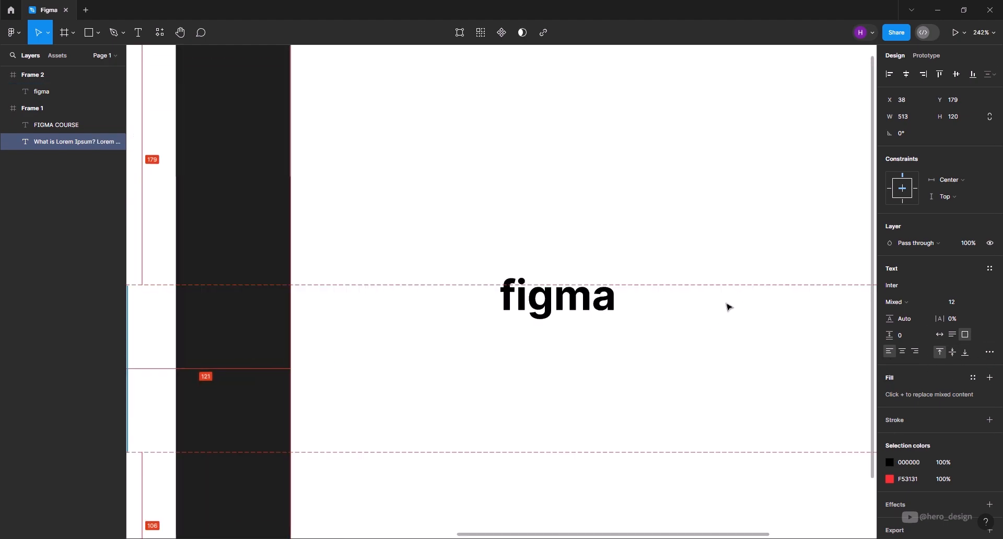
scroll(574, 320, down, 2)
click(518, 306)
double_click(519, 304)
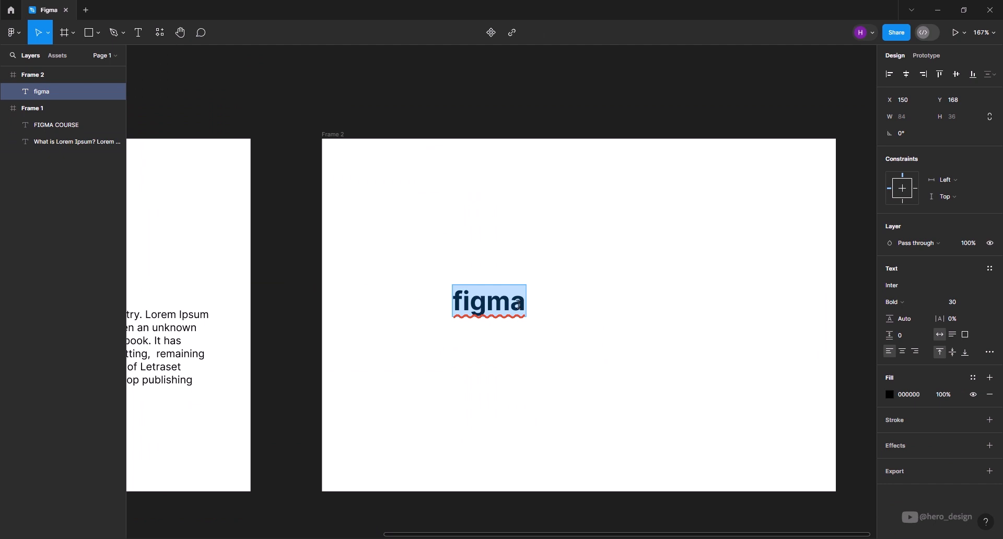
click(518, 305)
key(Return)
text(c)
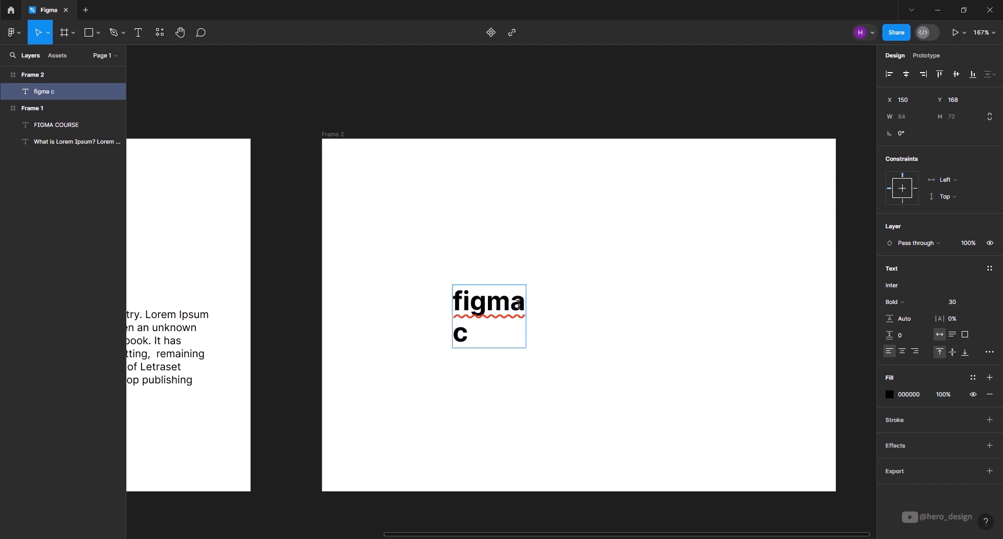
text(ourse)
key(Escape)
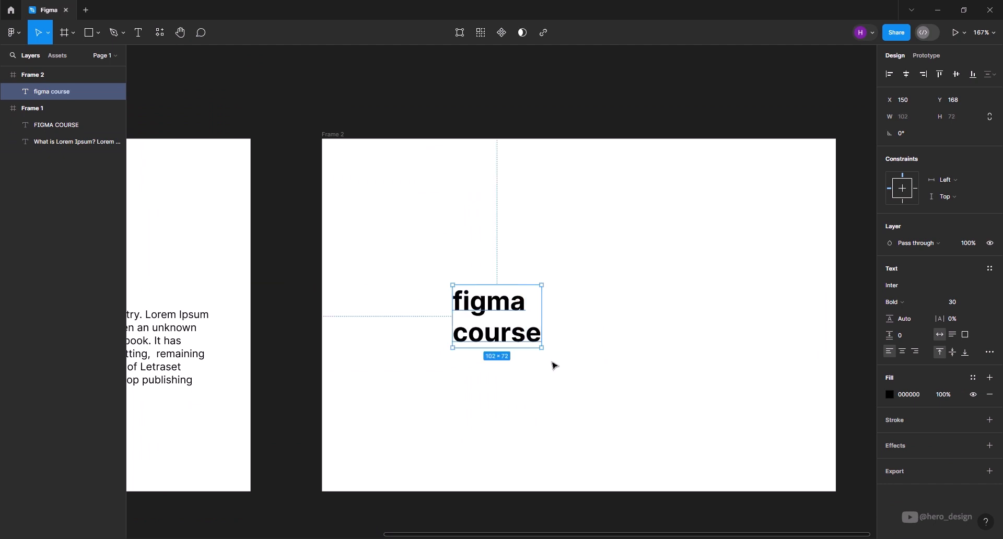
drag(457, 311, 564, 307)
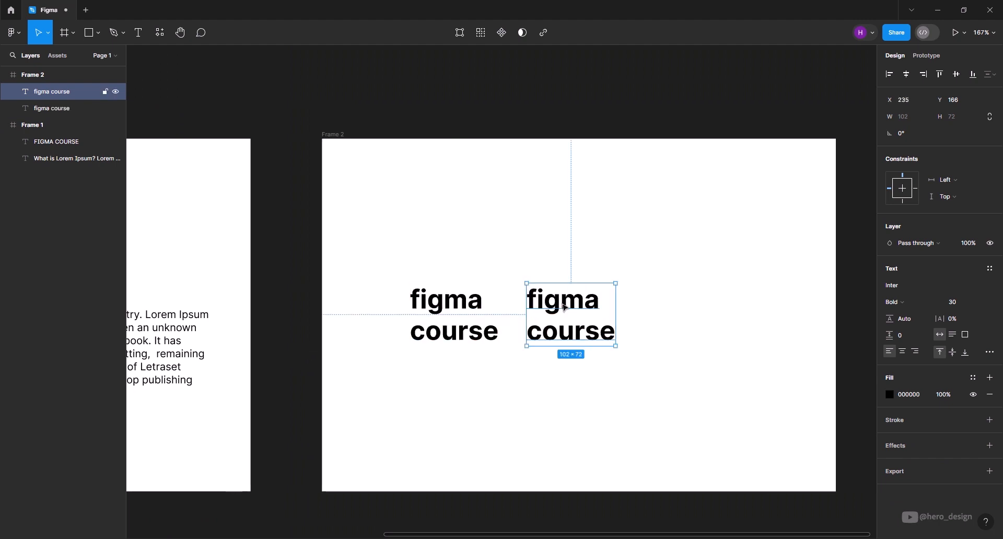
key(ctrl+d)
Step: Set the vertical text alignment of the middle figma course copy to middle and of the rightmost copy to bottom
click(412, 327)
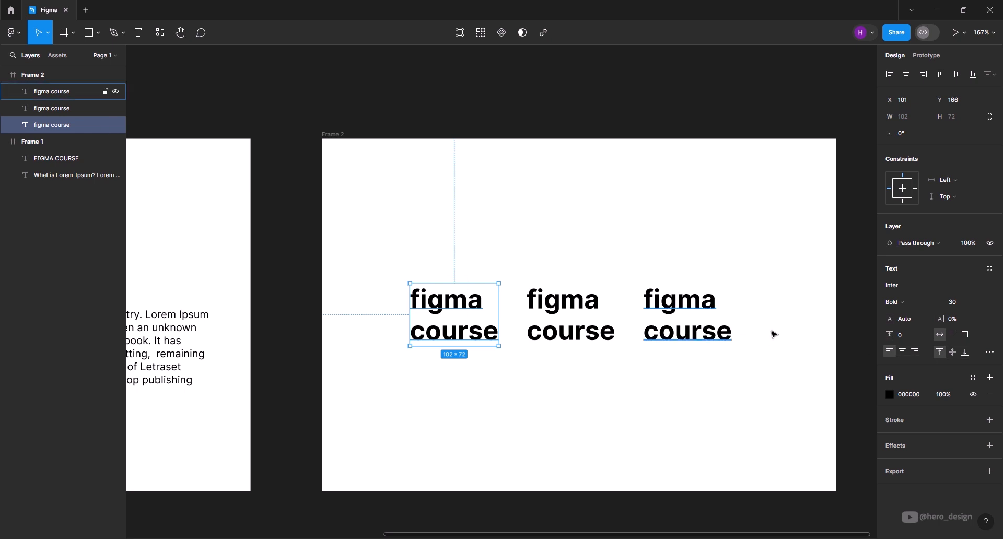
click(599, 318)
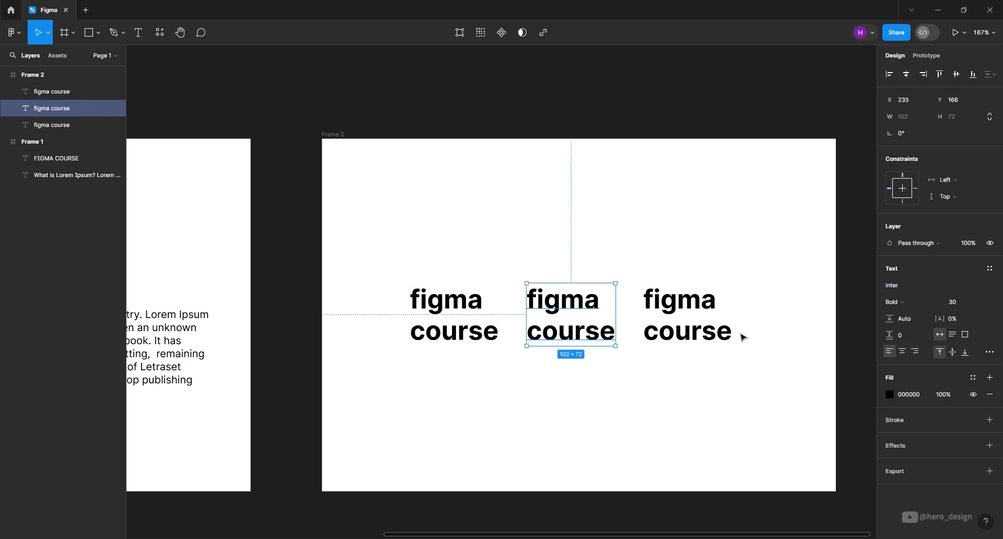
click(953, 351)
click(706, 343)
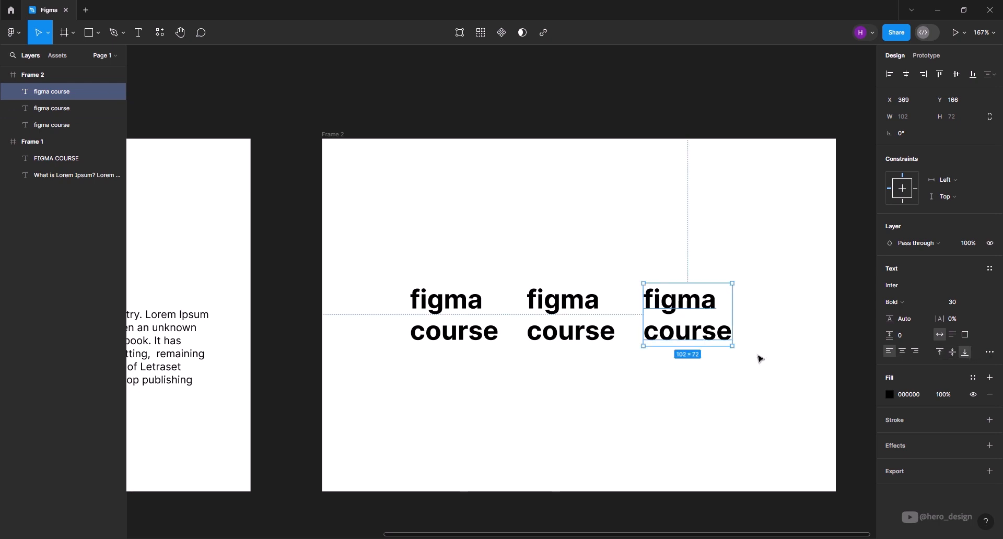
Step: Delete the "course" line from each of the three figma course texts in Frame 2 to compare their vertical alignments
double_click(451, 338)
key(Escape)
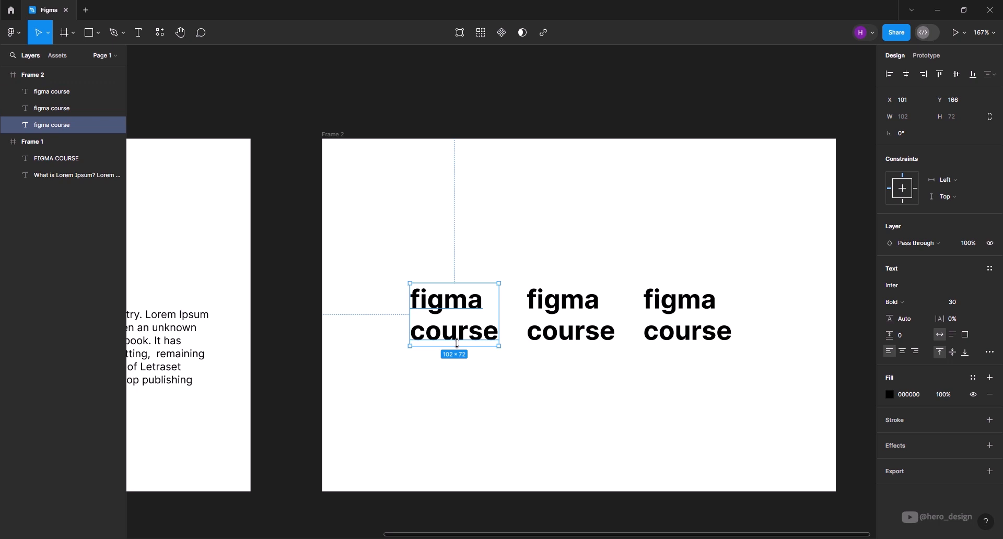
double_click(472, 335)
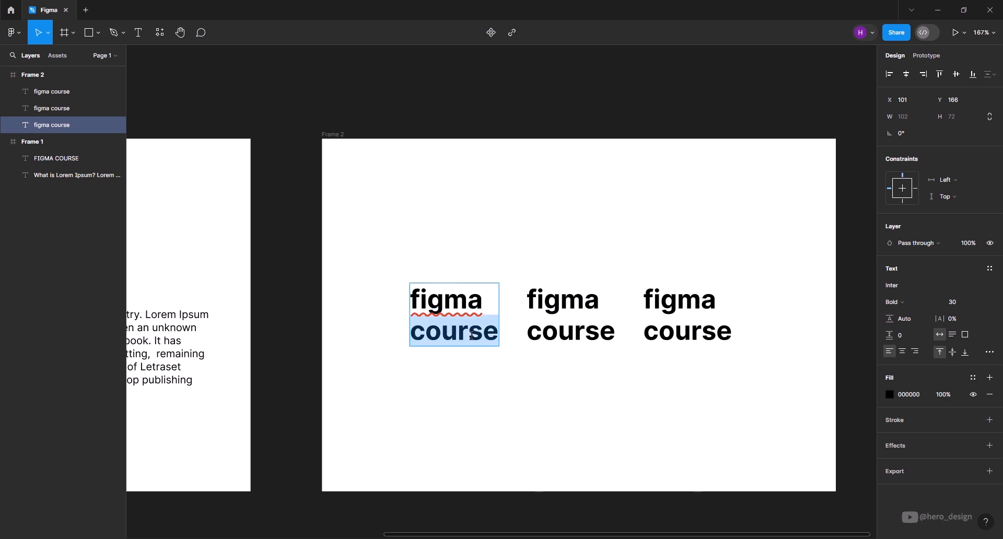
key(BackSpace)
key(BackSpace)
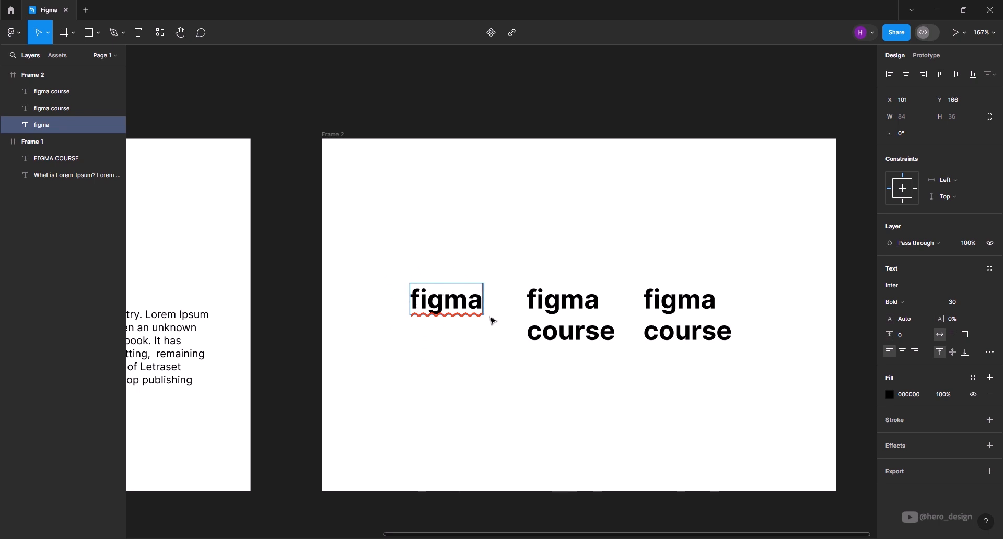
double_click(596, 328)
key(BackSpace)
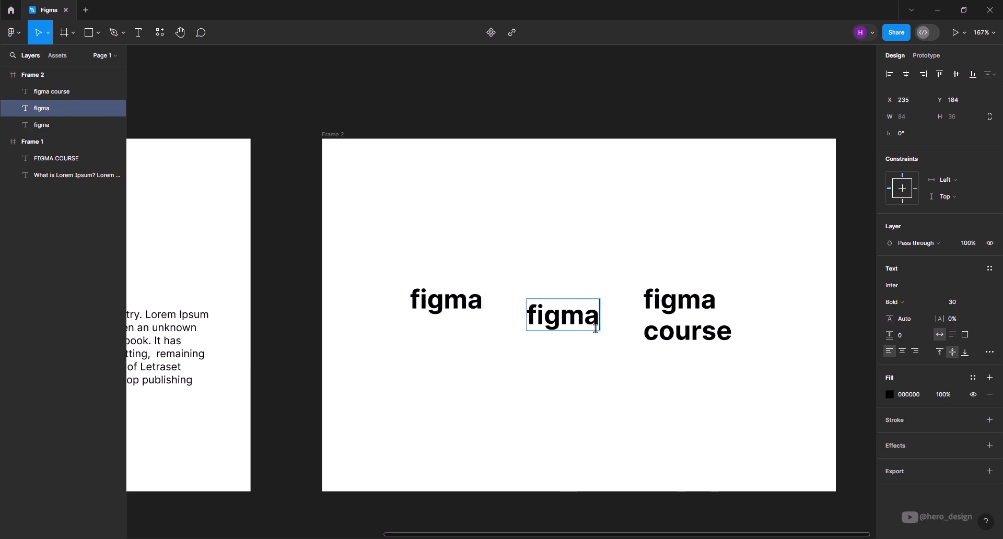
key(Escape)
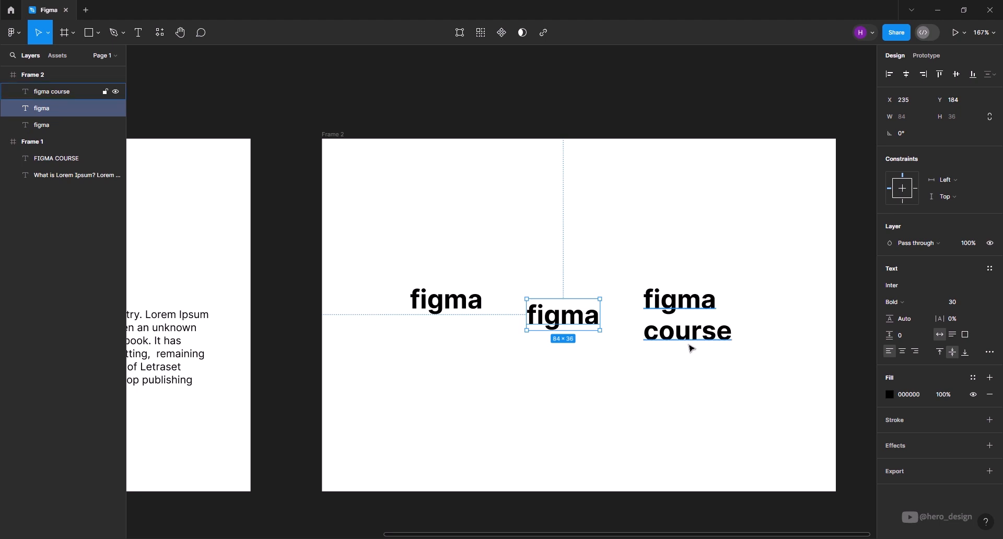
click(711, 342)
double_click(711, 340)
key(BackSpace)
key(Escape)
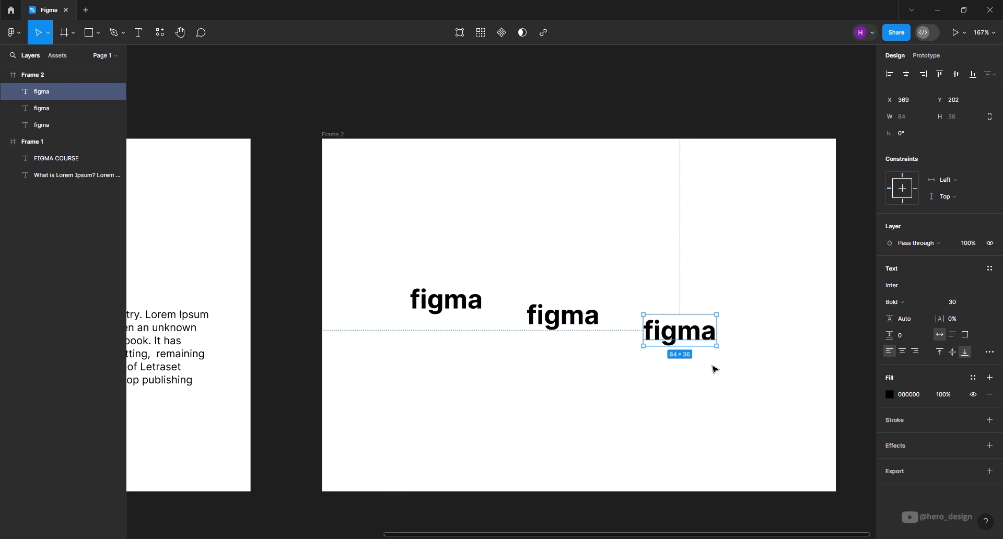
Step: Open the advanced type settings and apply justified alignment to the Lorem Ipsum text block in Frame 1
click(990, 353)
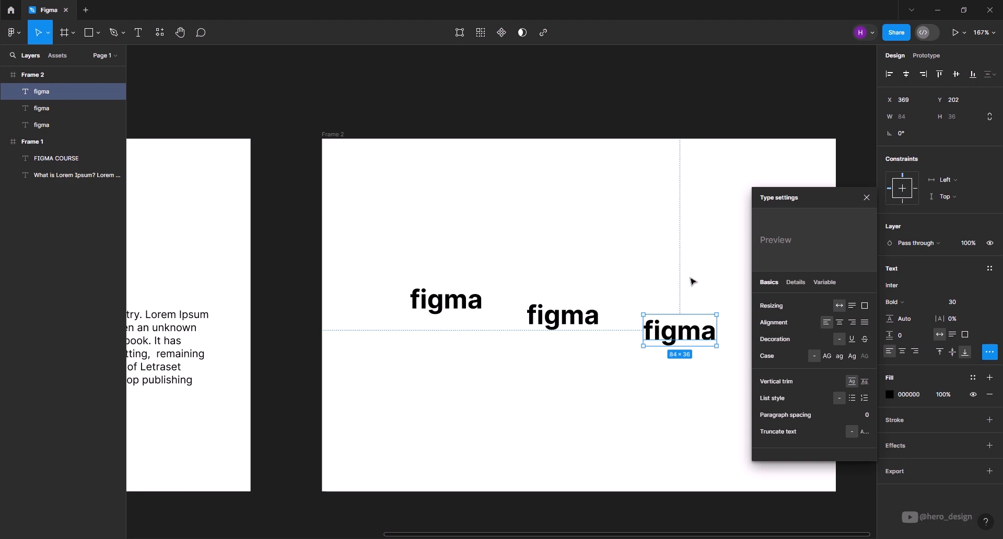
scroll(649, 243, down, 5)
scroll(378, 298, up, 3)
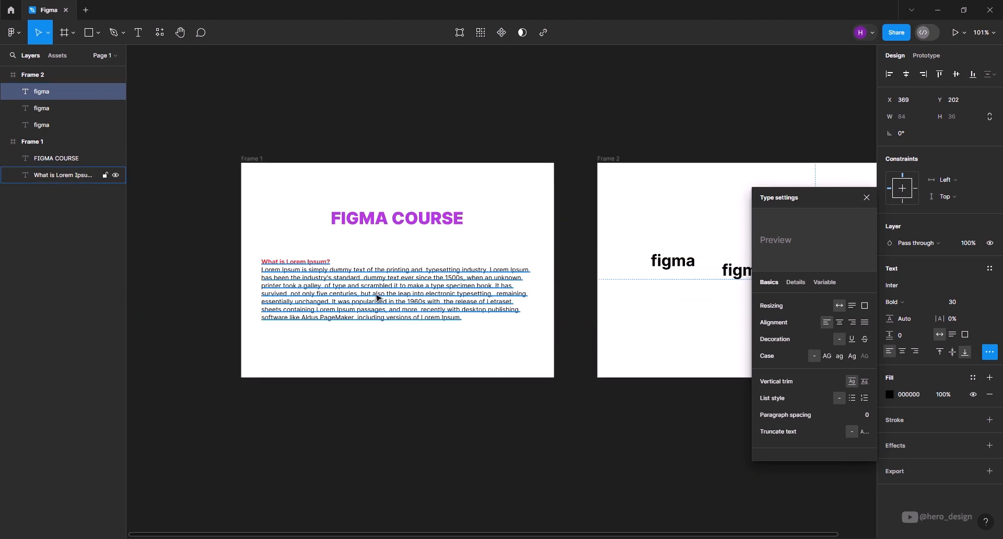
click(378, 298)
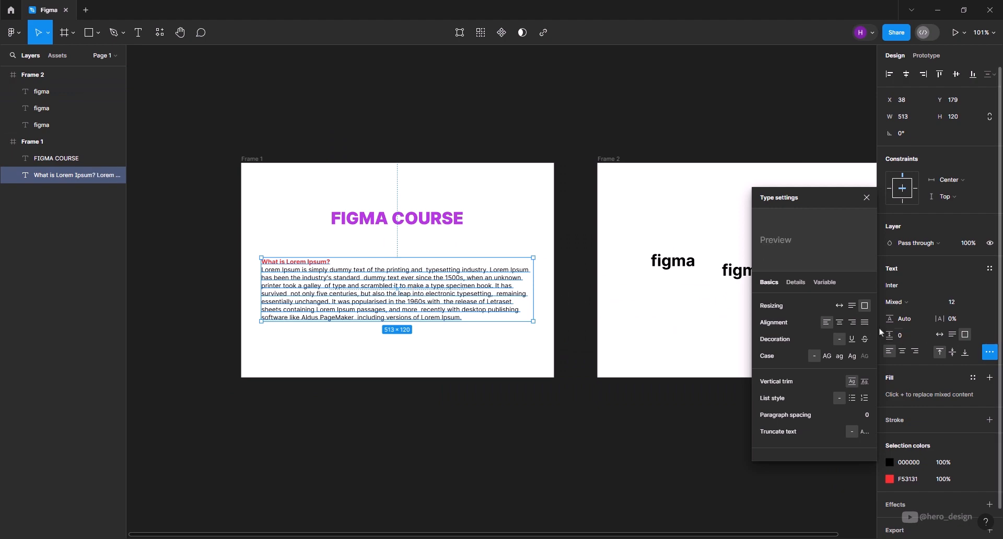
click(864, 323)
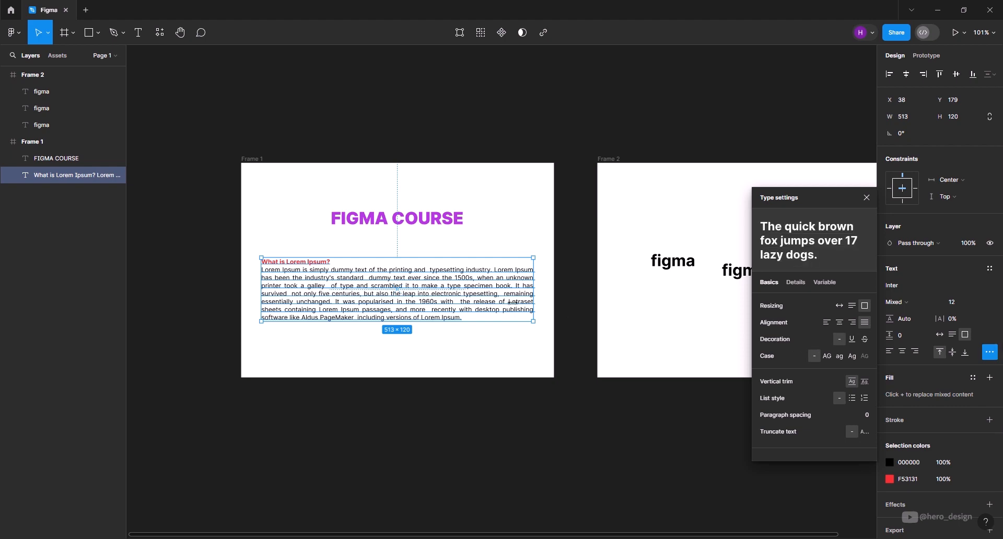
Step: Try underline and strikethrough decoration on the leftmost figma text in Frame 2, and set its decoration back to none
scroll(468, 289, down, 3)
scroll(553, 269, up, 10)
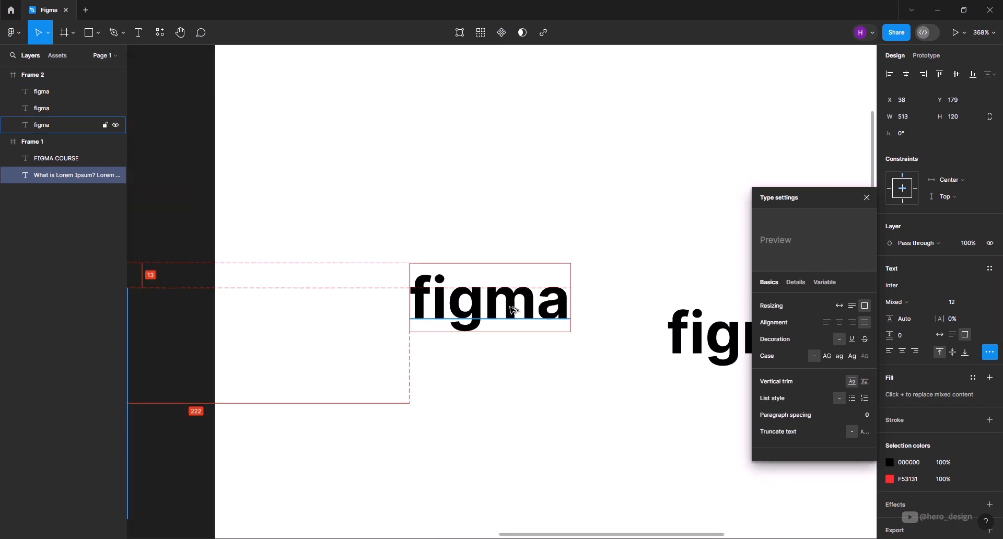
click(558, 335)
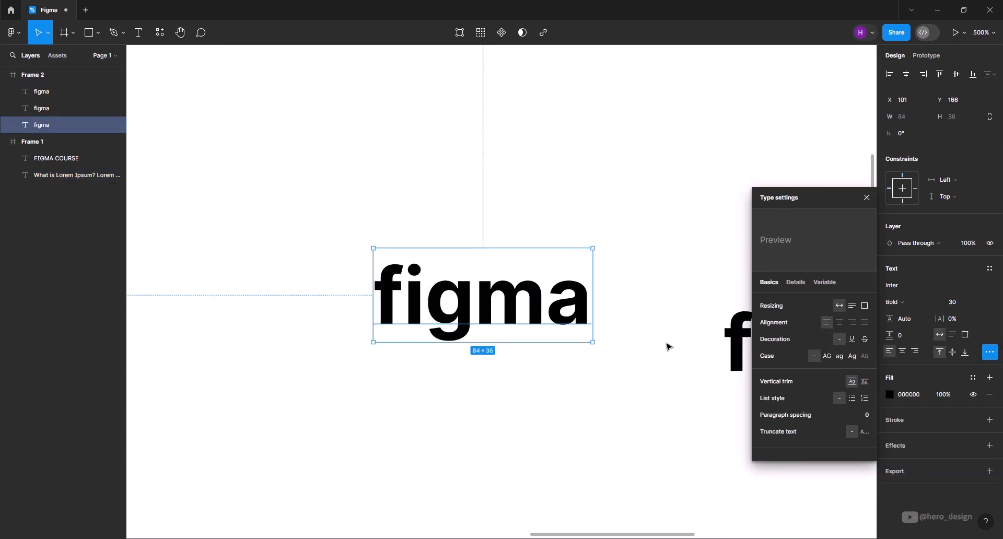
click(854, 340)
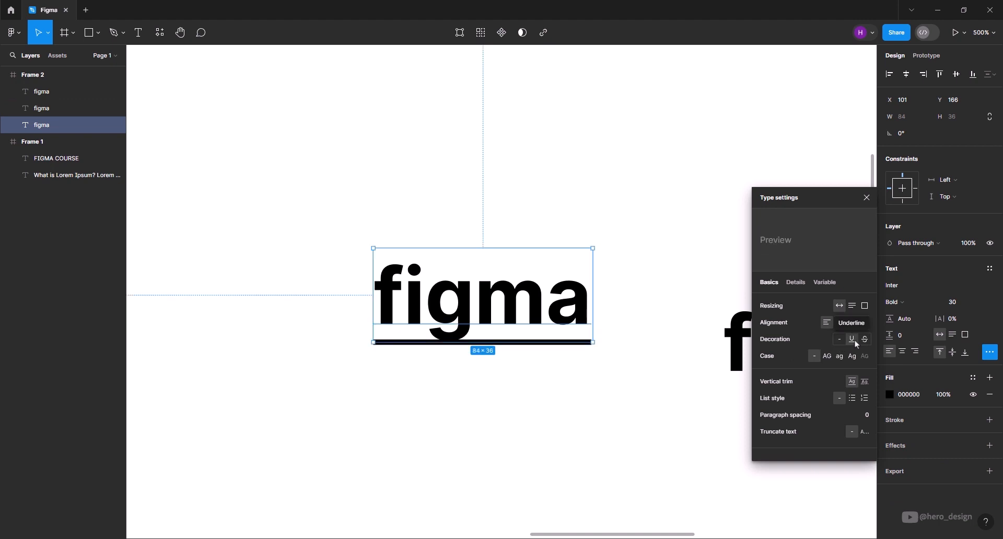
click(864, 340)
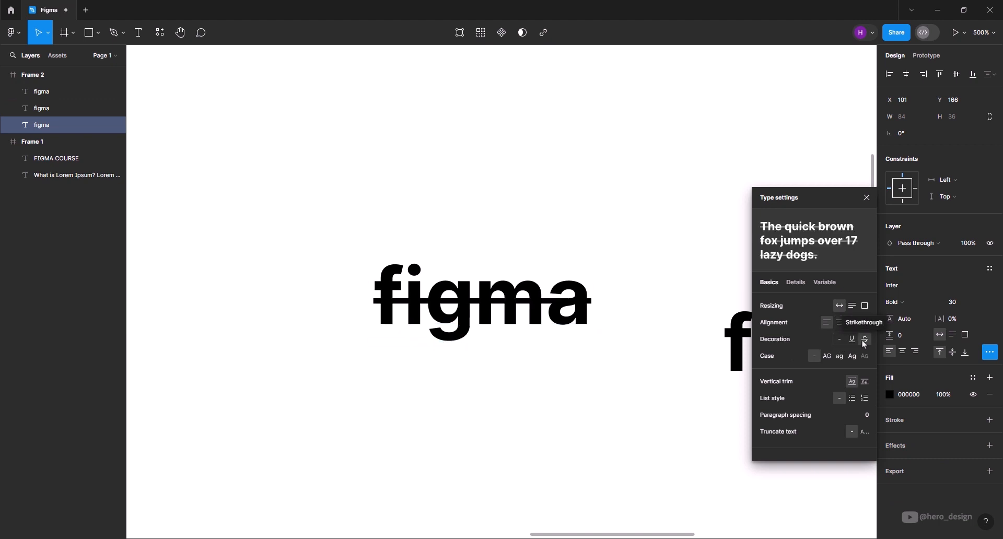
click(839, 339)
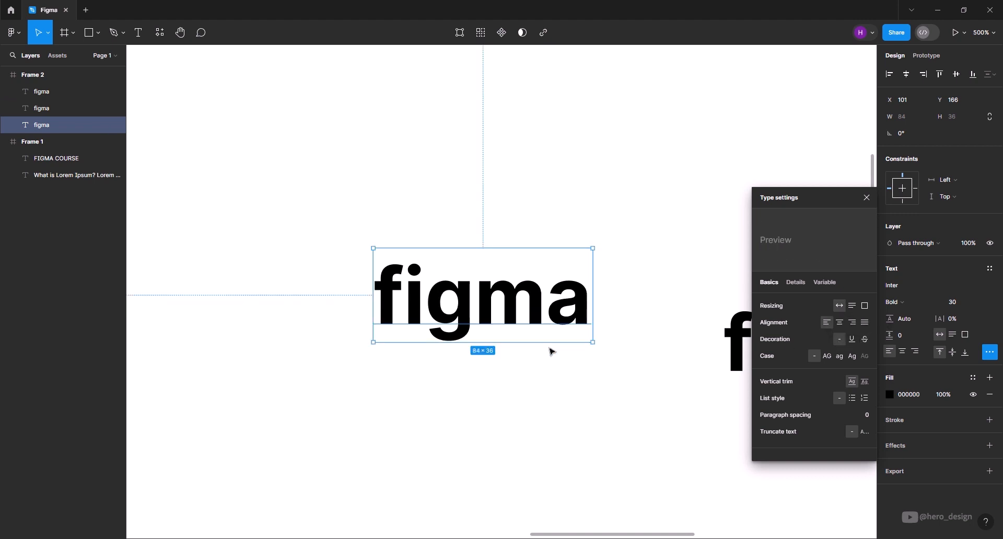
Step: Try uppercase and title case on the leftmost figma text, and set its letter case to lowercase
click(829, 358)
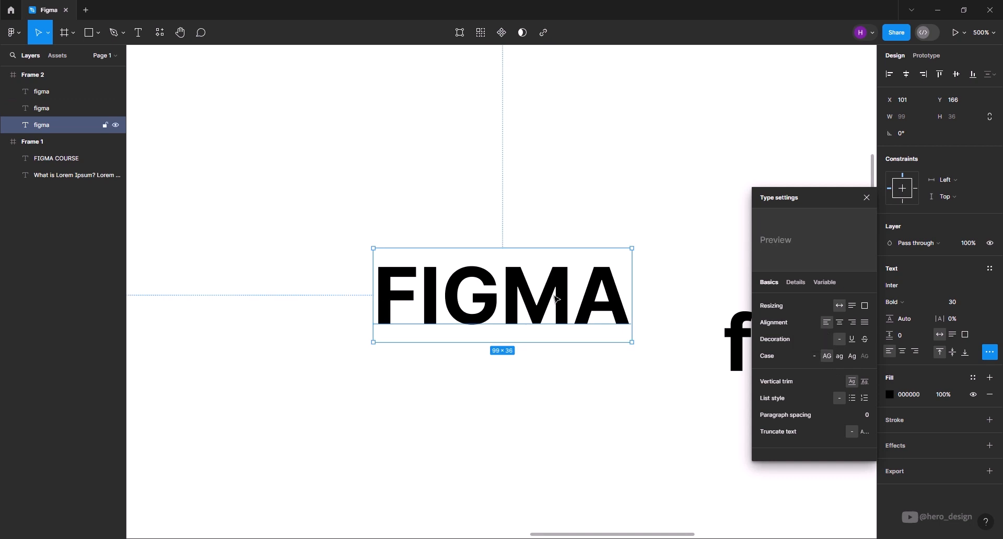
click(852, 358)
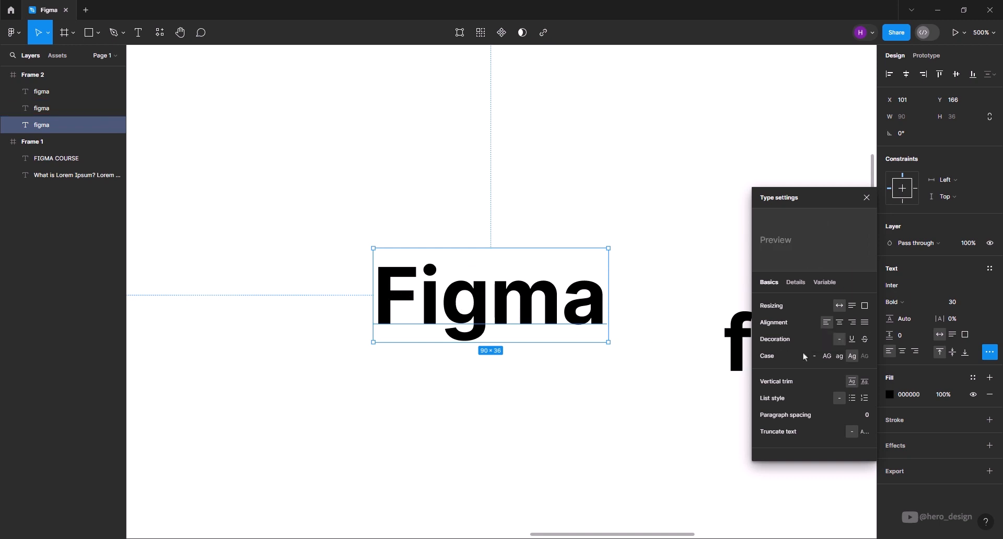
click(838, 357)
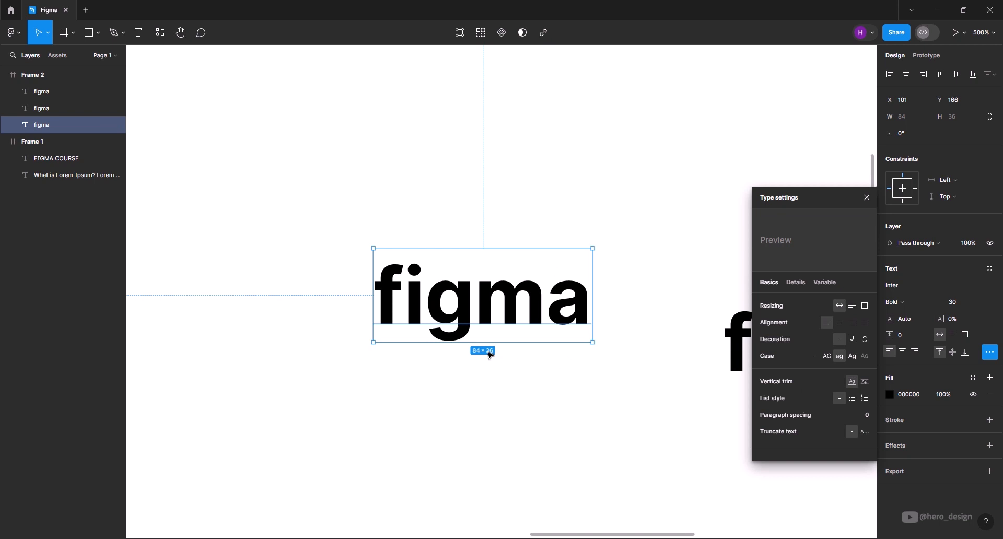
Step: Trim the leftmost figma text vertically from cap height to baseline, and make it a numbered list after trying bullets
click(869, 384)
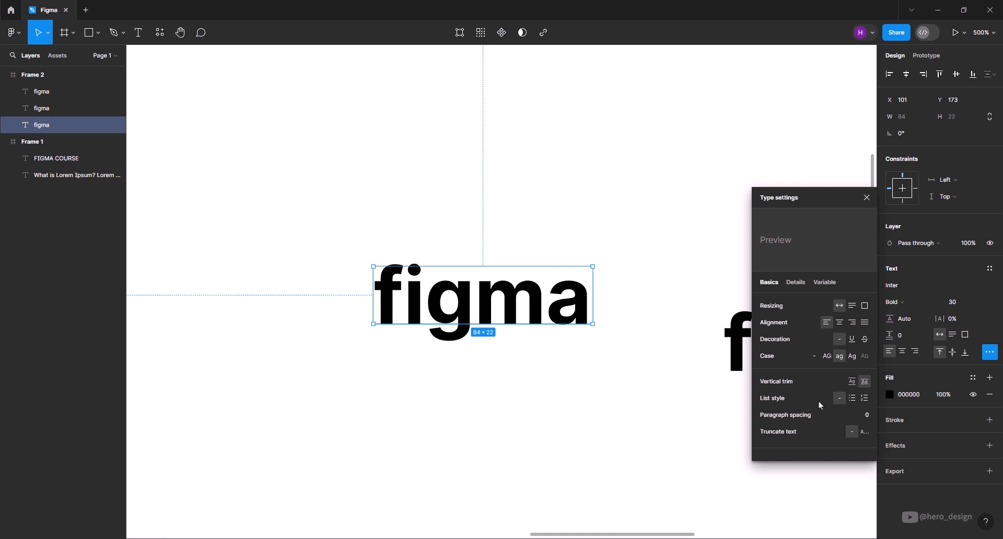
click(852, 398)
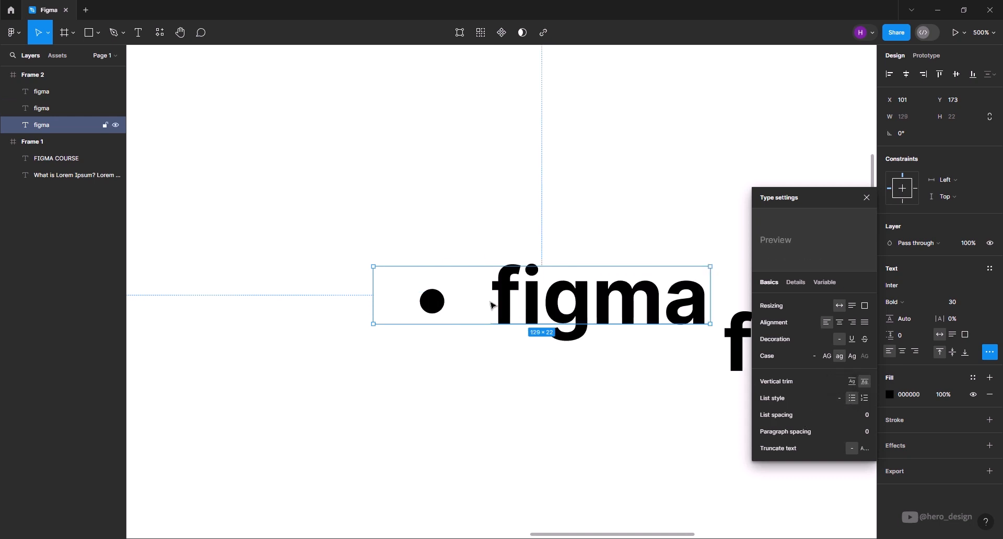
click(864, 398)
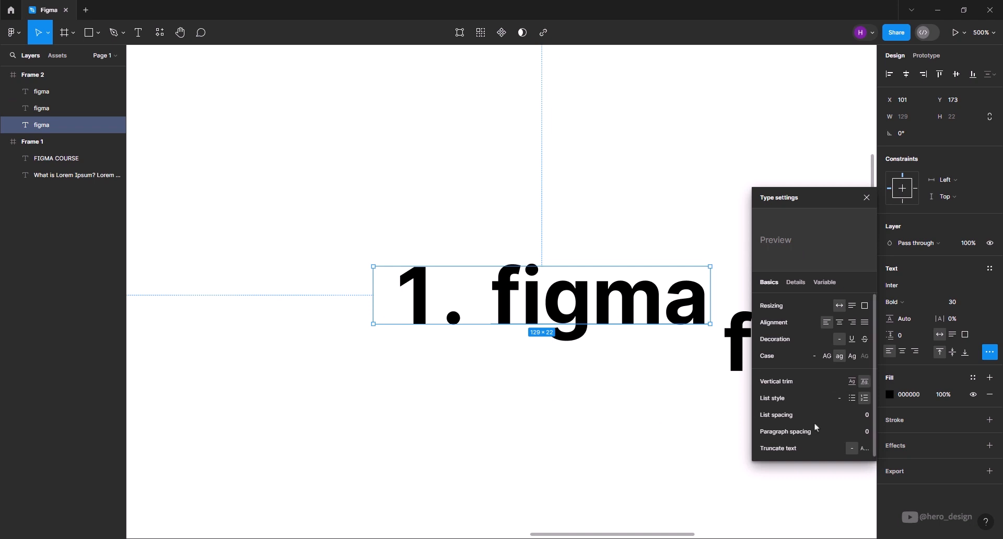
Step: Add a second item reading "figma" to the numbered list in Frame 2
key(Return)
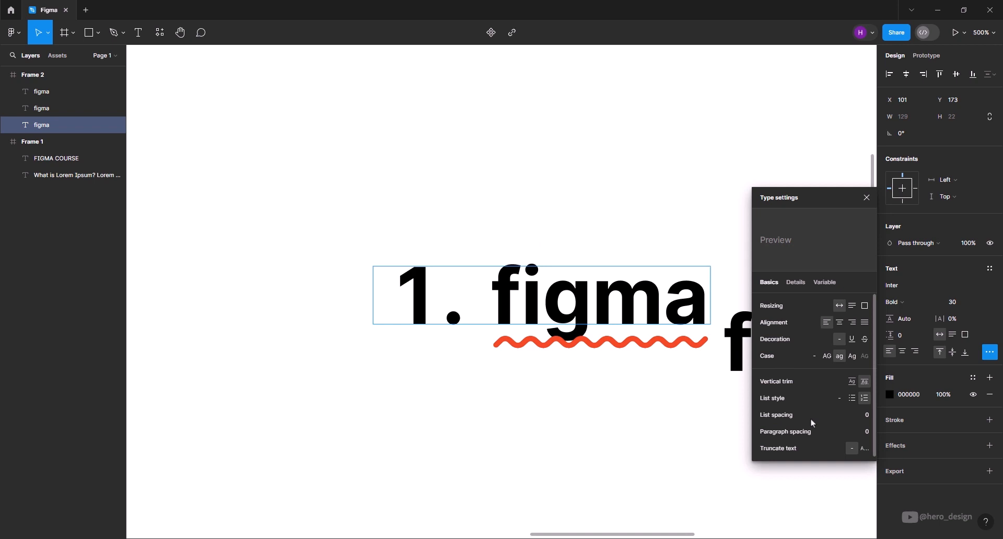
key(Return)
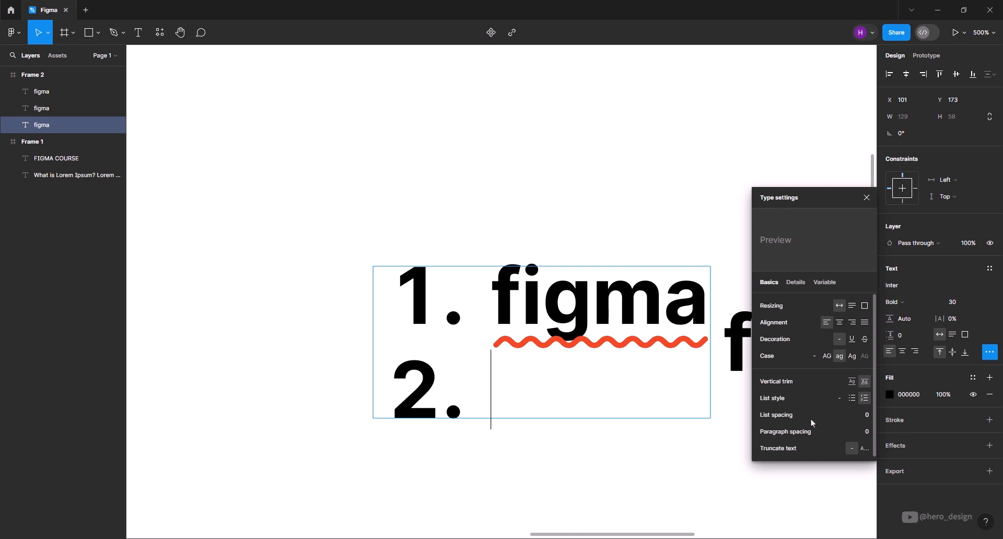
text(figma)
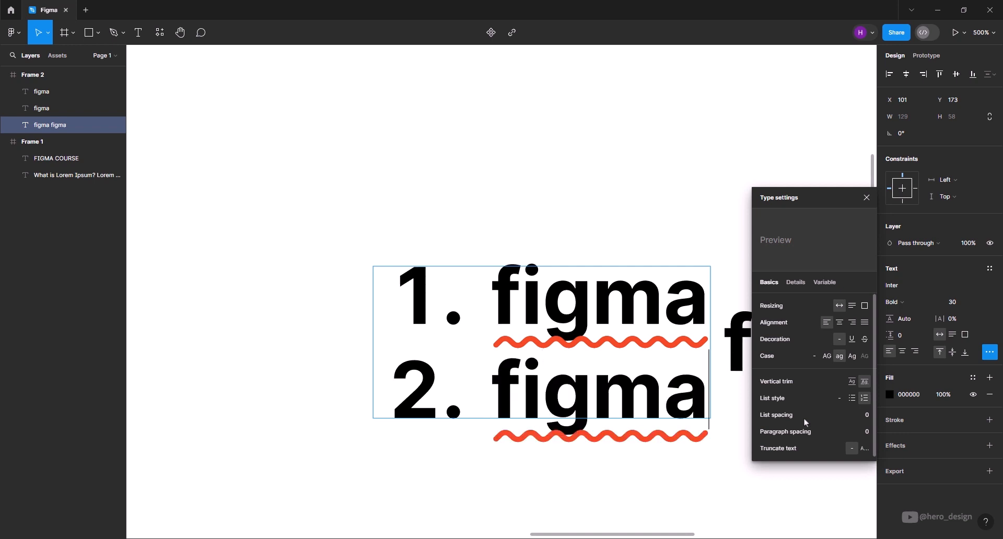
Step: Try a list spacing of 20 on both items of the numbered list, and set it back to 0
key(ctrl+a)
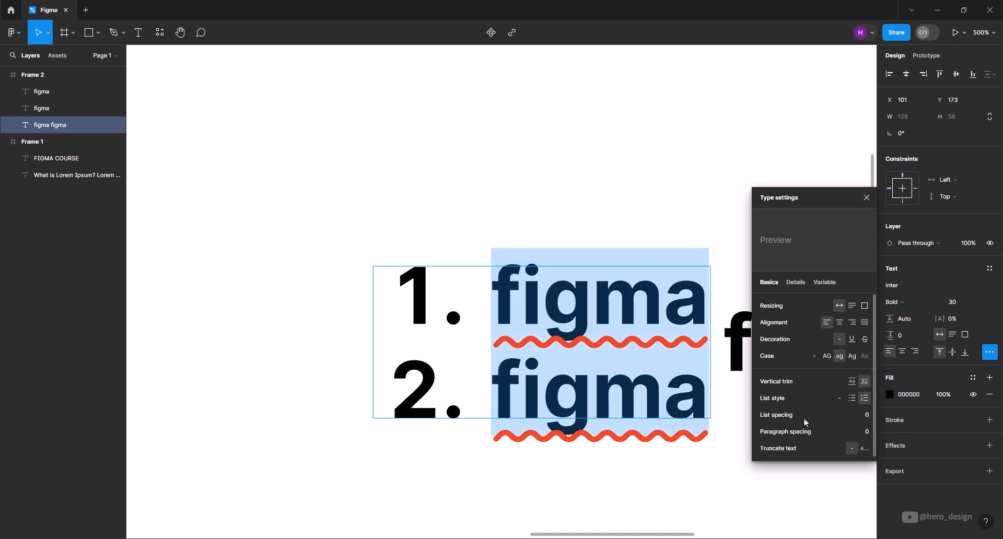
click(859, 417)
text(20)
key(Return)
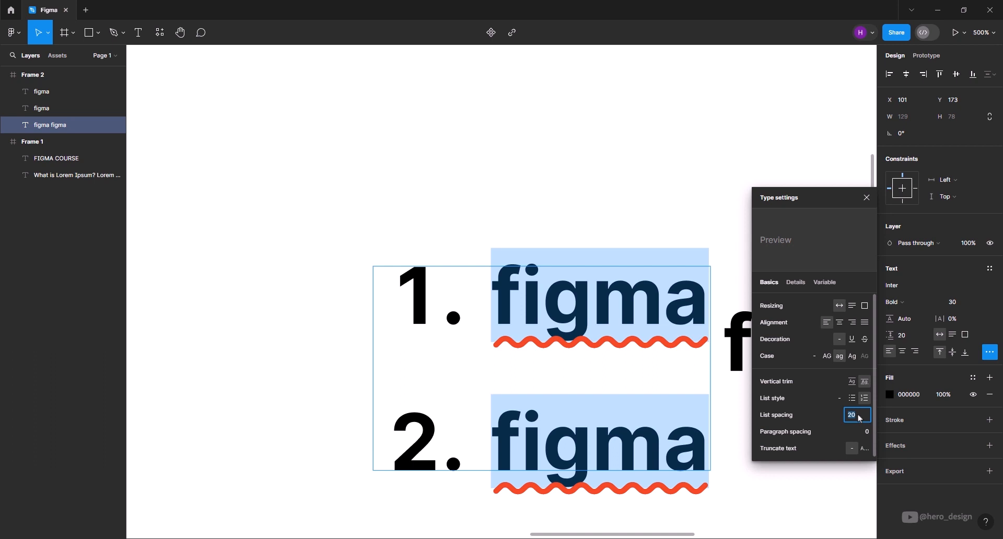
text(0)
key(Return)
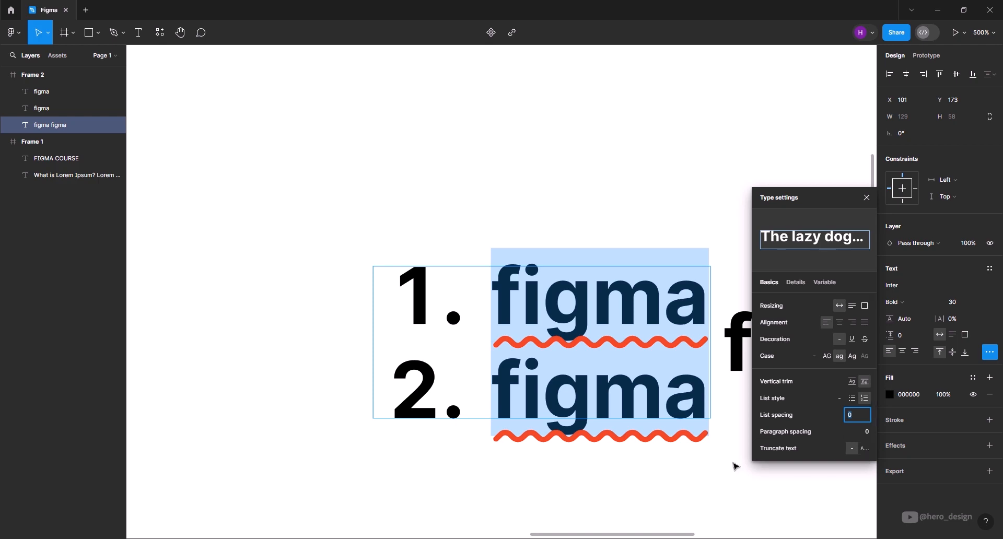
click(720, 473)
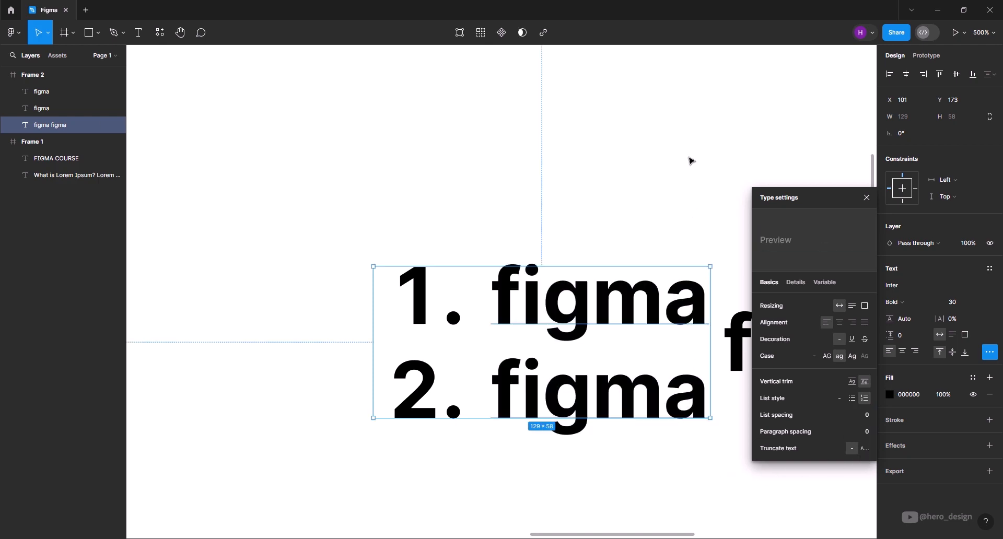
Step: Turn on text truncation for the Lorem Ipsum block in Frame 1, and shorten its box from the lower edge to a height of 84
scroll(689, 220, down, 7)
scroll(347, 286, up, 5)
scroll(585, 279, down, 2)
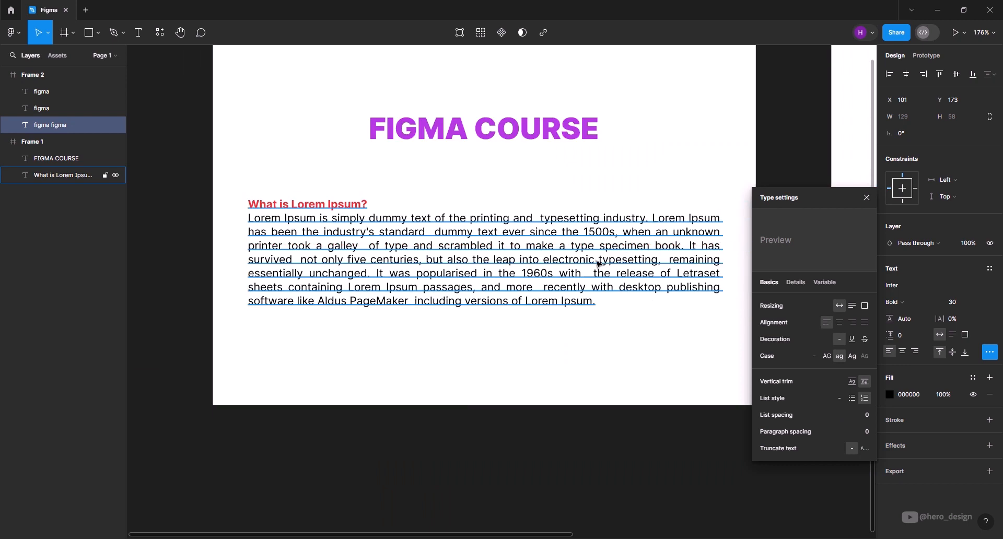
click(565, 257)
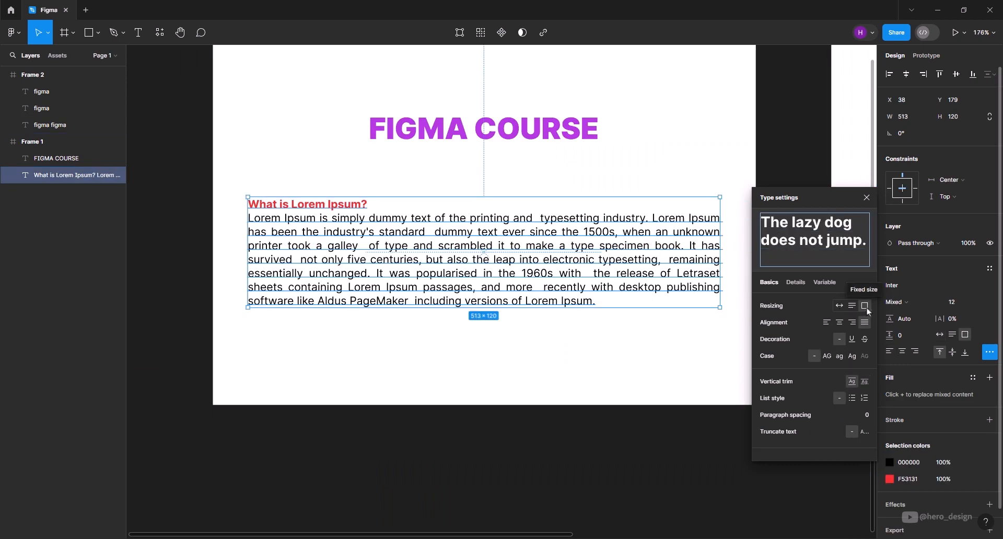
click(865, 432)
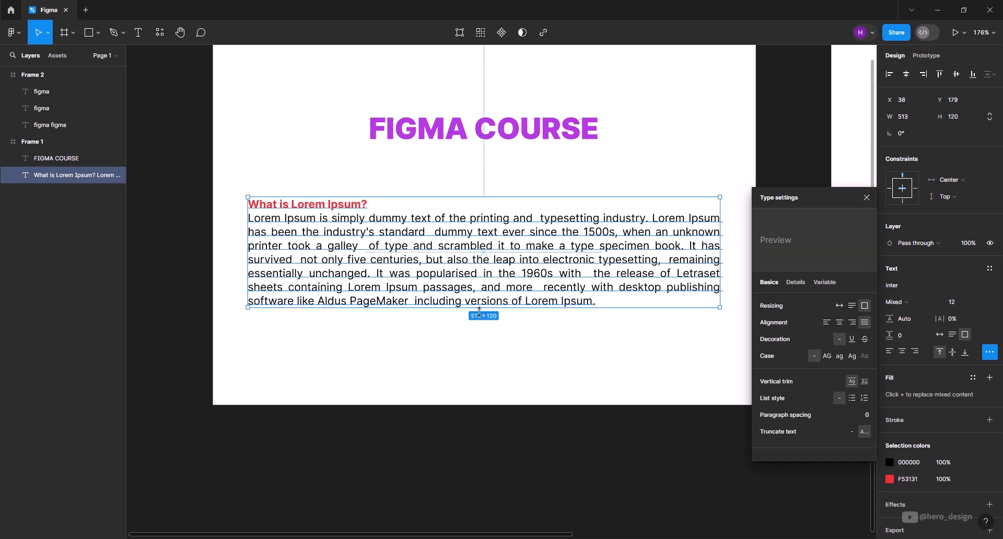
drag(480, 310, 480, 275)
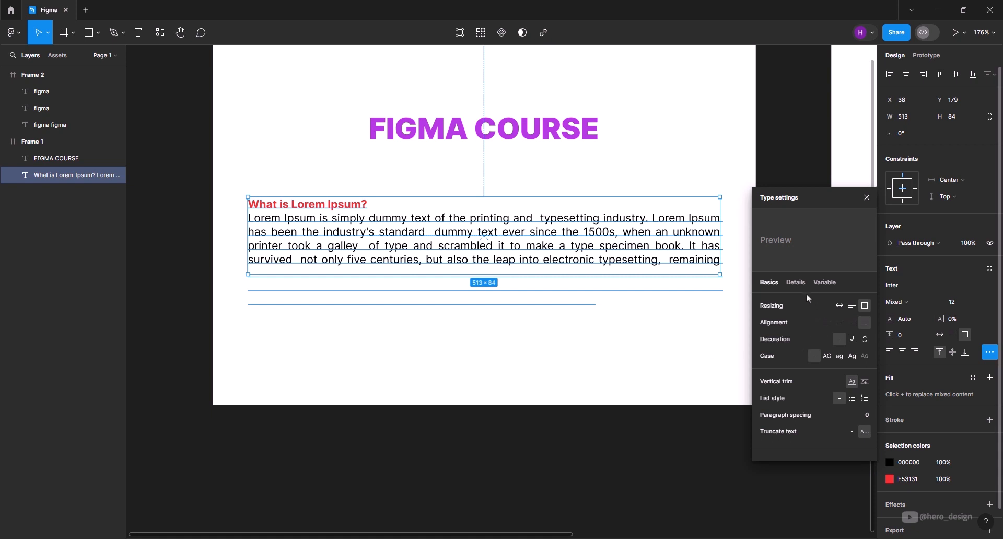
Step: View the detailed type settings for the Lorem Ipsum block, and close the type settings
click(796, 283)
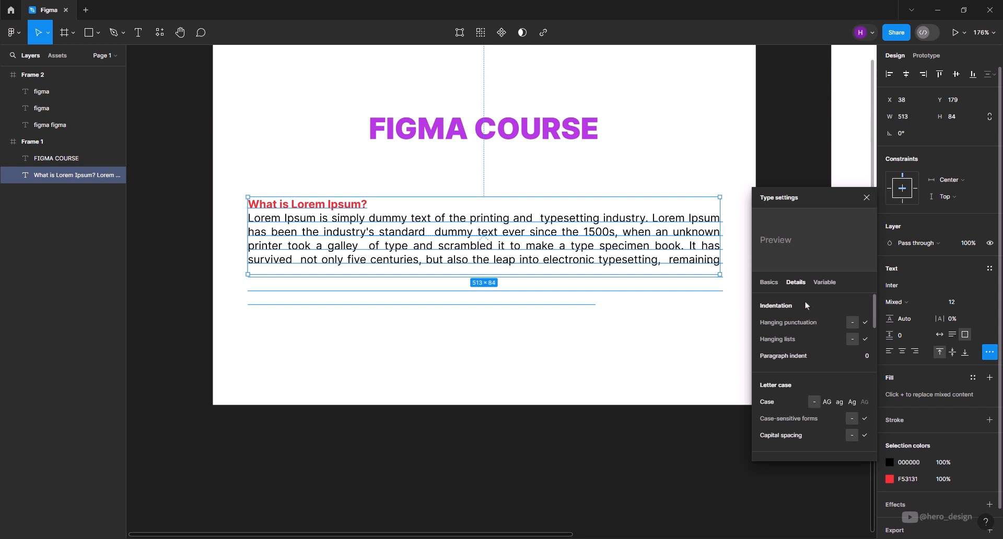
click(866, 197)
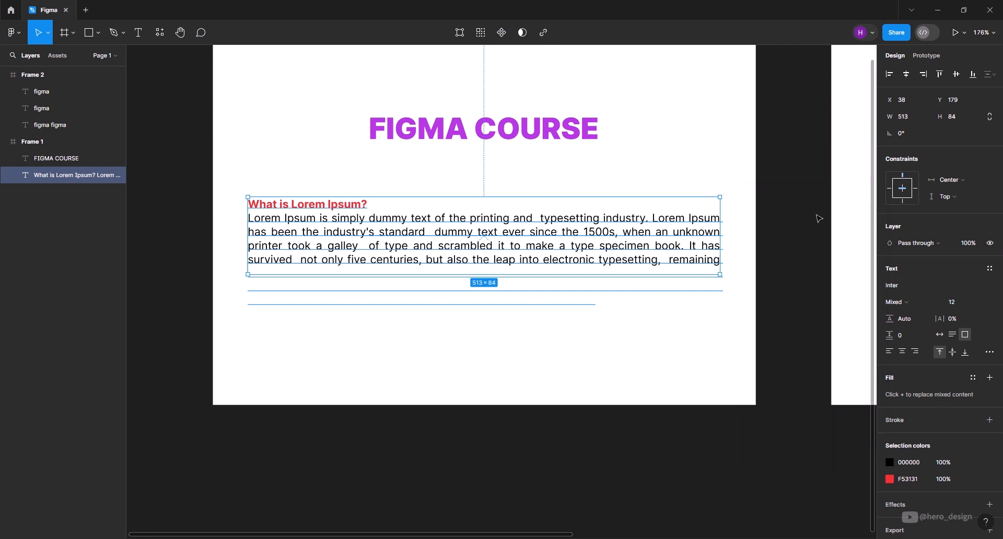